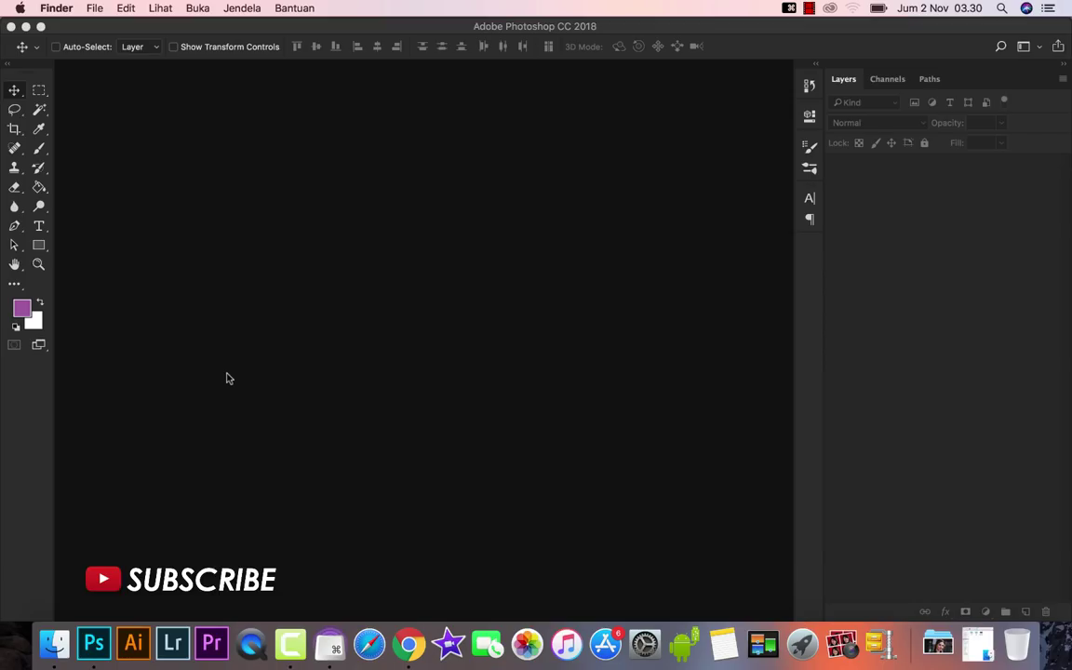
- Open gal gadot.jpg from the Downloads folder as a Photoshop document
click(974, 640)
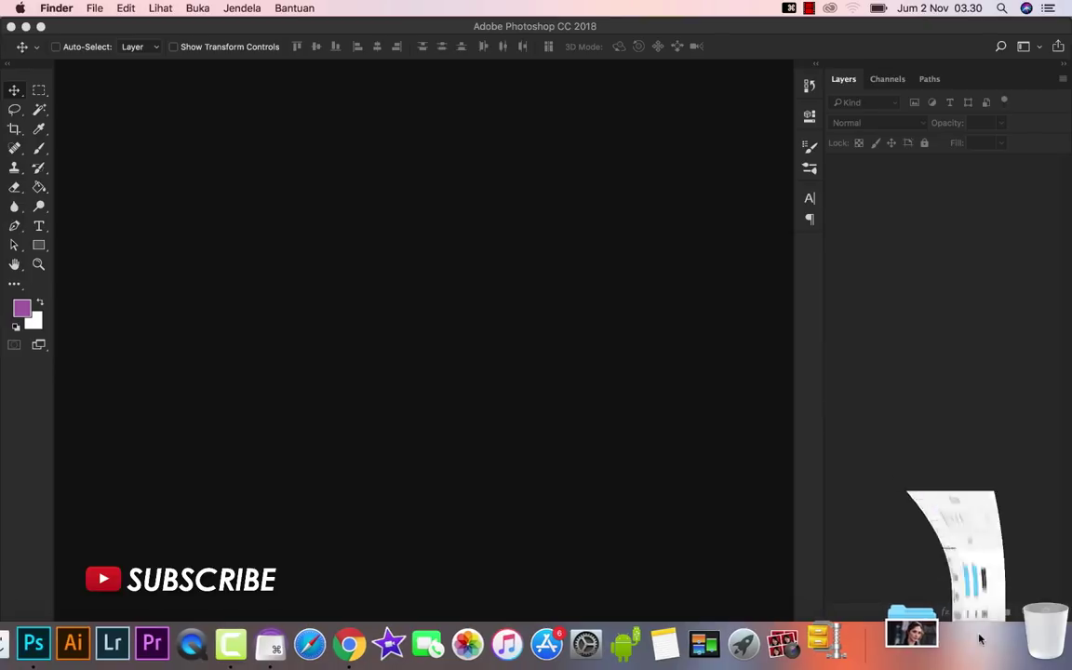
mouse_move(651, 154)
mouse_down()
mouse_move(206, 261)
mouse_move(175, 237)
mouse_up()
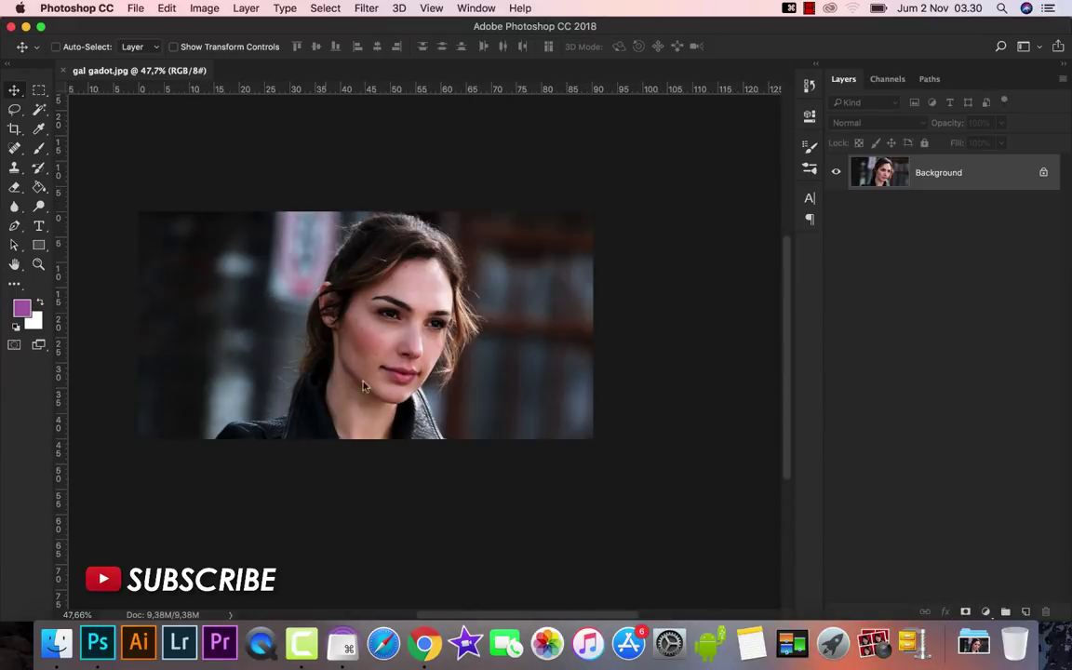
- Switch the Pen tool to Path mode and zoom in on the face
key(super+0)
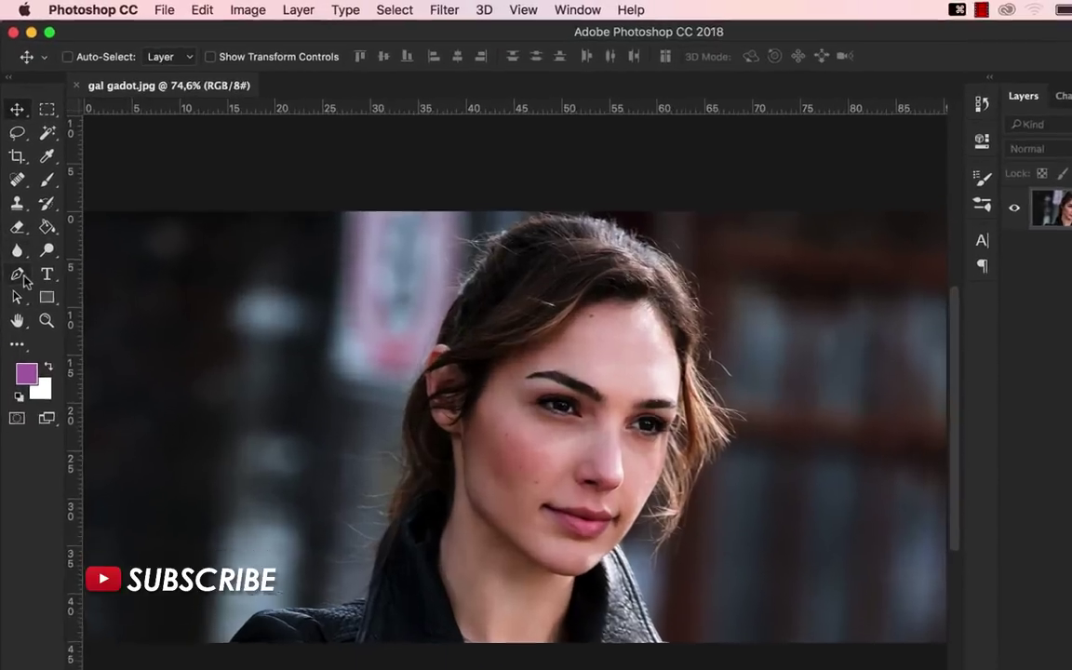
click(14, 225)
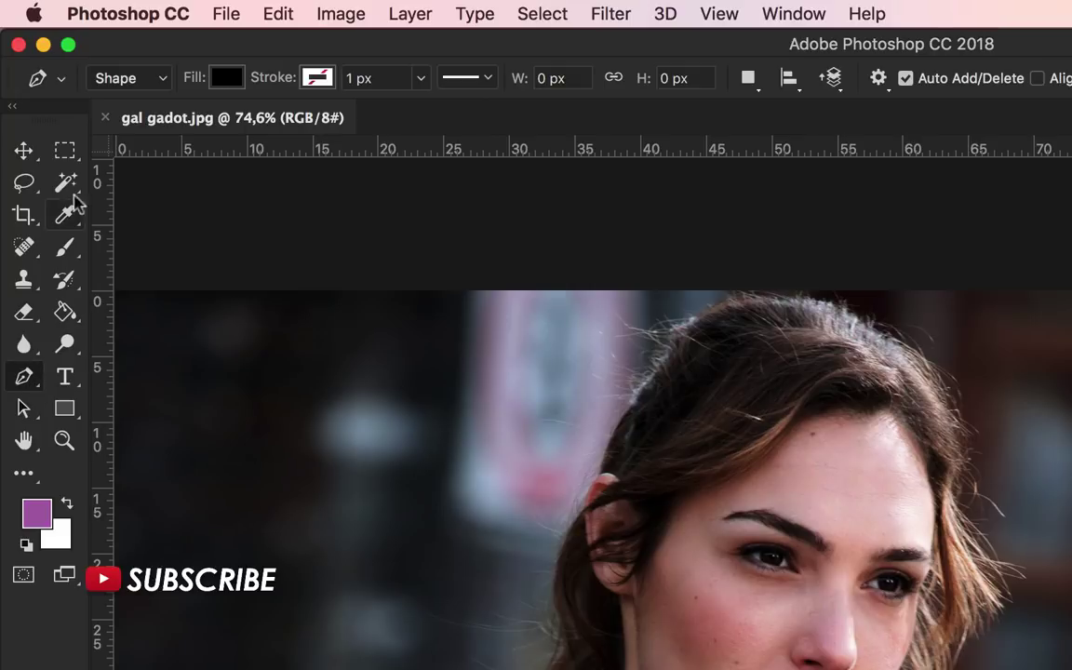
click(126, 80)
click(125, 93)
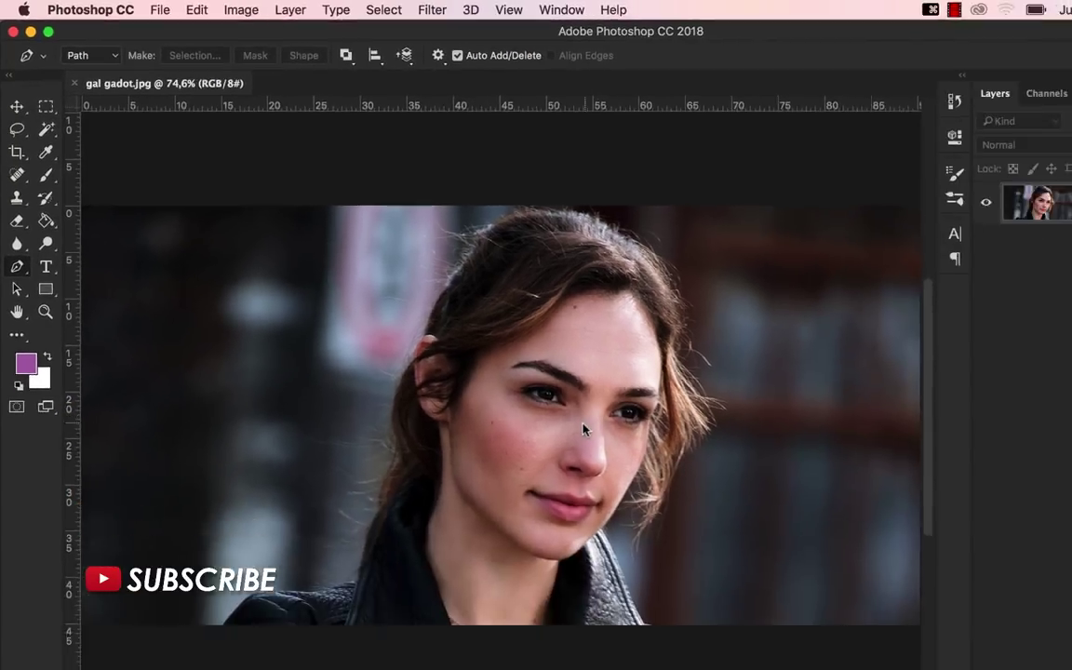
scroll(524, 380, up, 1)
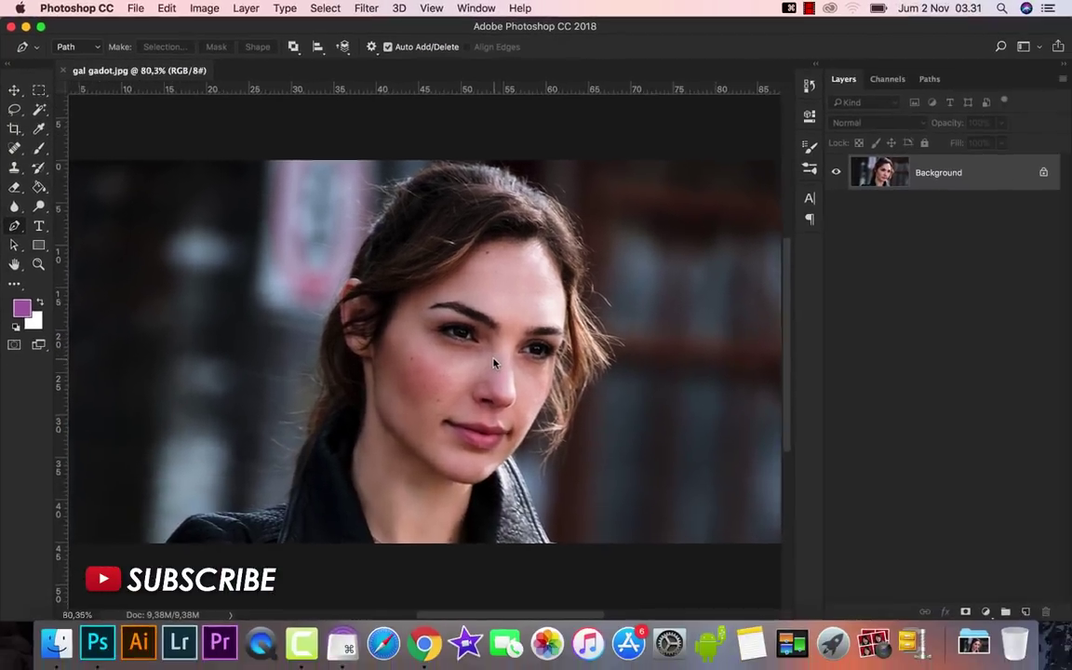
scroll(443, 321, up, 2)
scroll(444, 317, up, 5)
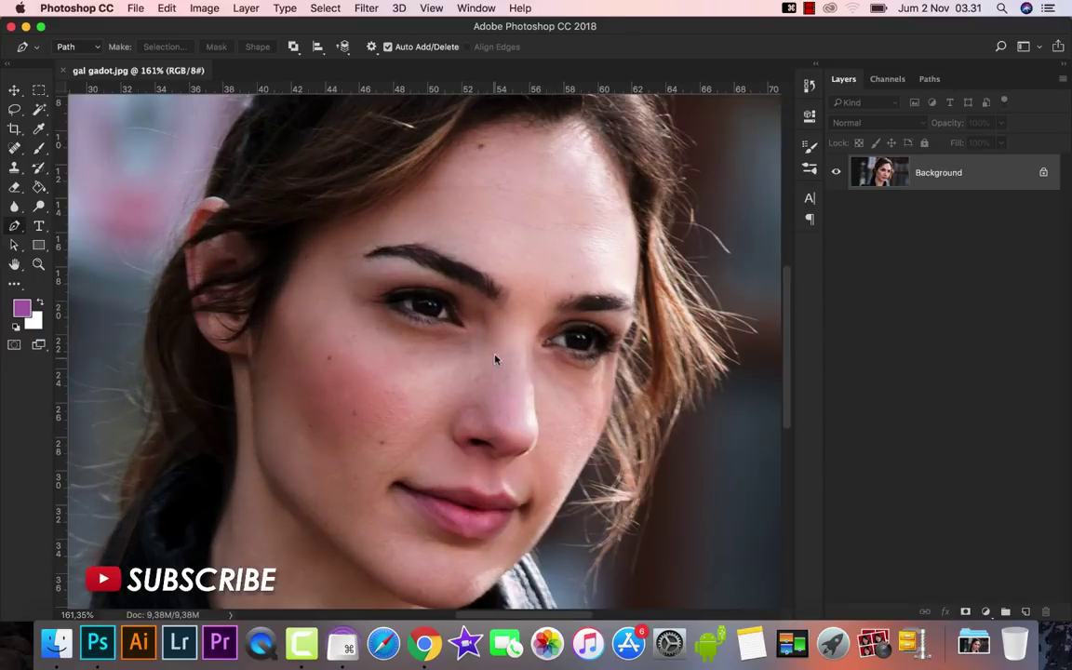
- Trace curved anchors from the right temple over the forehead, down to the chin and up the right jaw
click(622, 314)
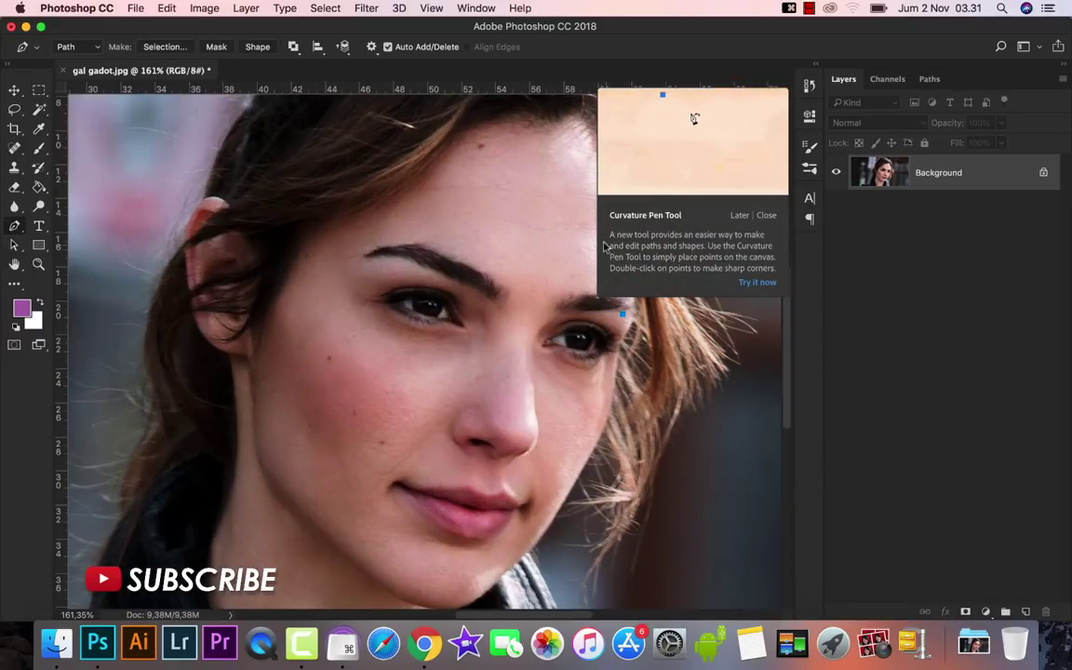
drag(579, 223, 539, 202)
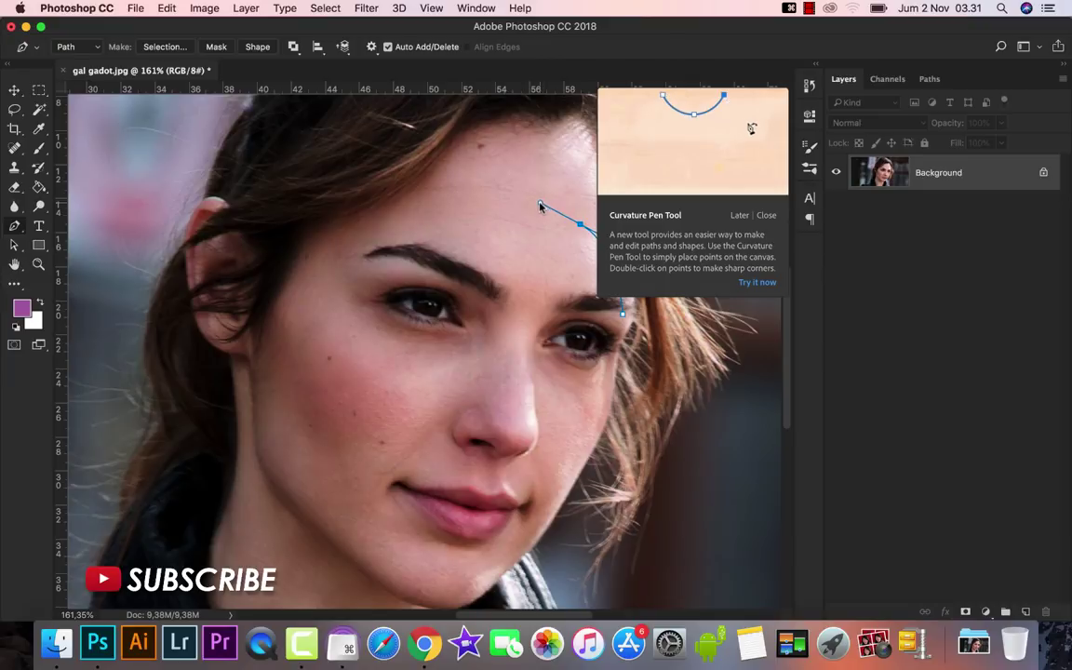
key(cmd+z)
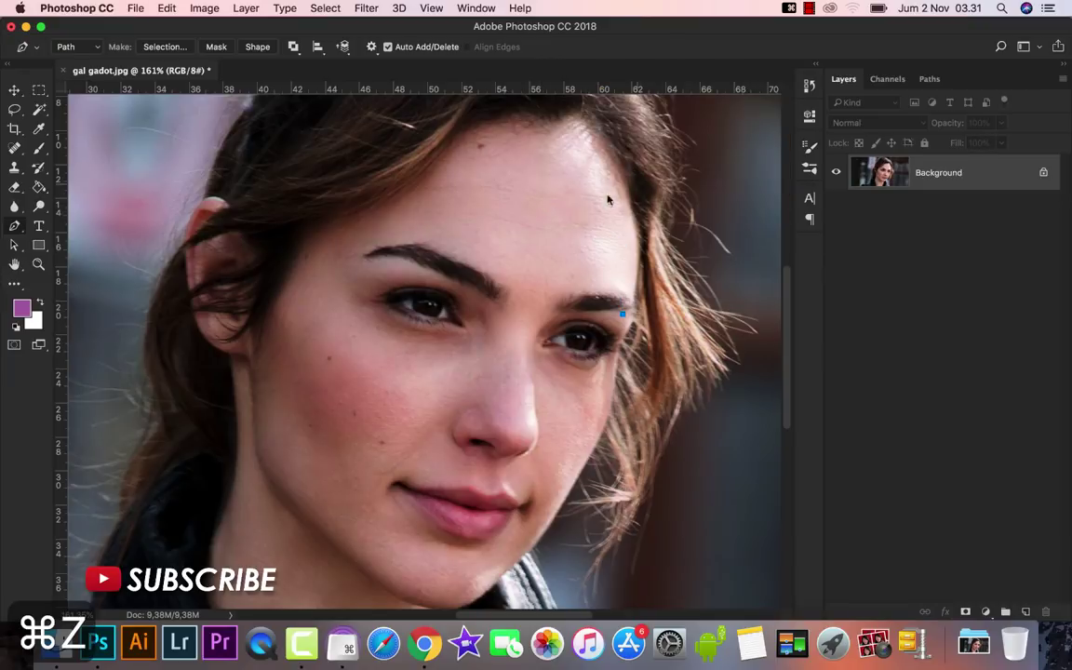
drag(585, 197, 513, 182)
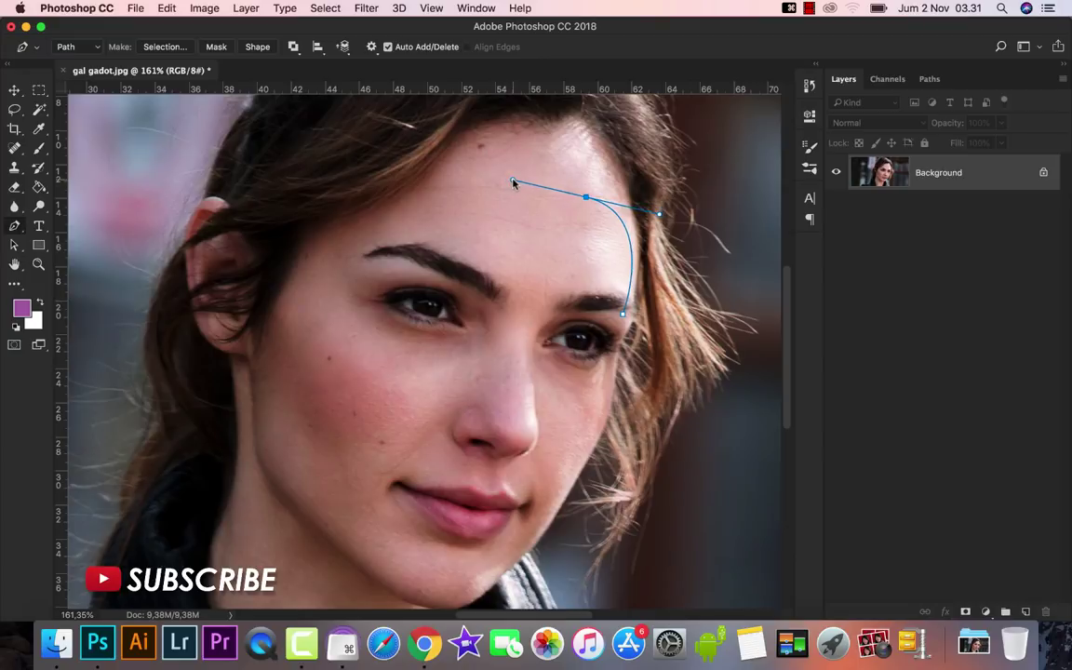
mouse_move(360, 250)
mouse_down()
mouse_move(310, 349)
mouse_move(313, 324)
mouse_up()
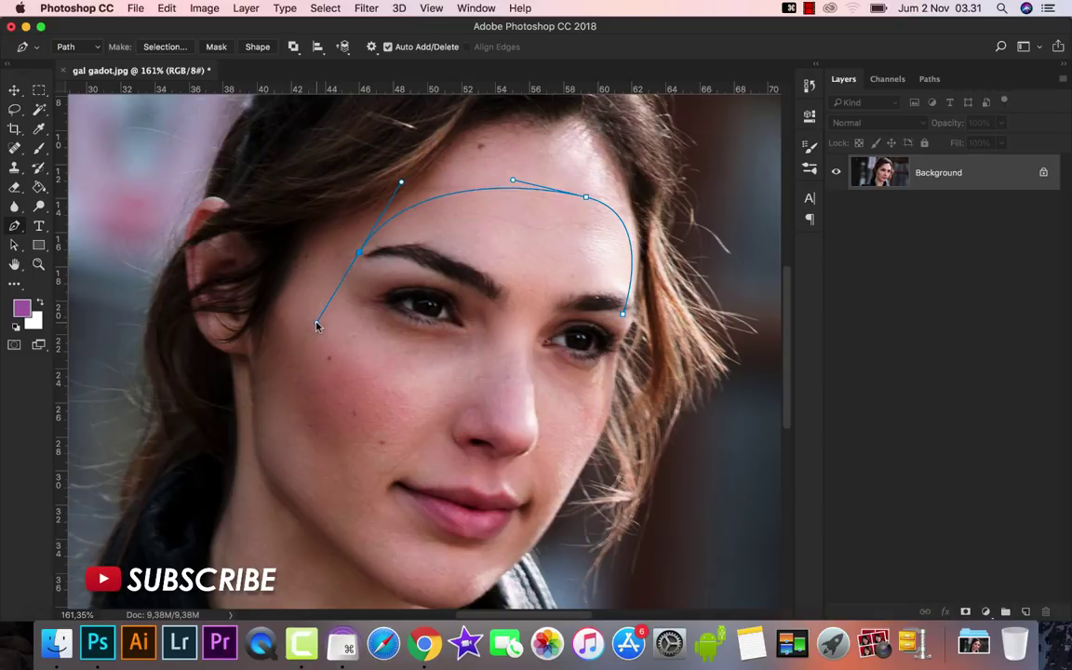
drag(363, 535, 436, 595)
drag(523, 550, 550, 520)
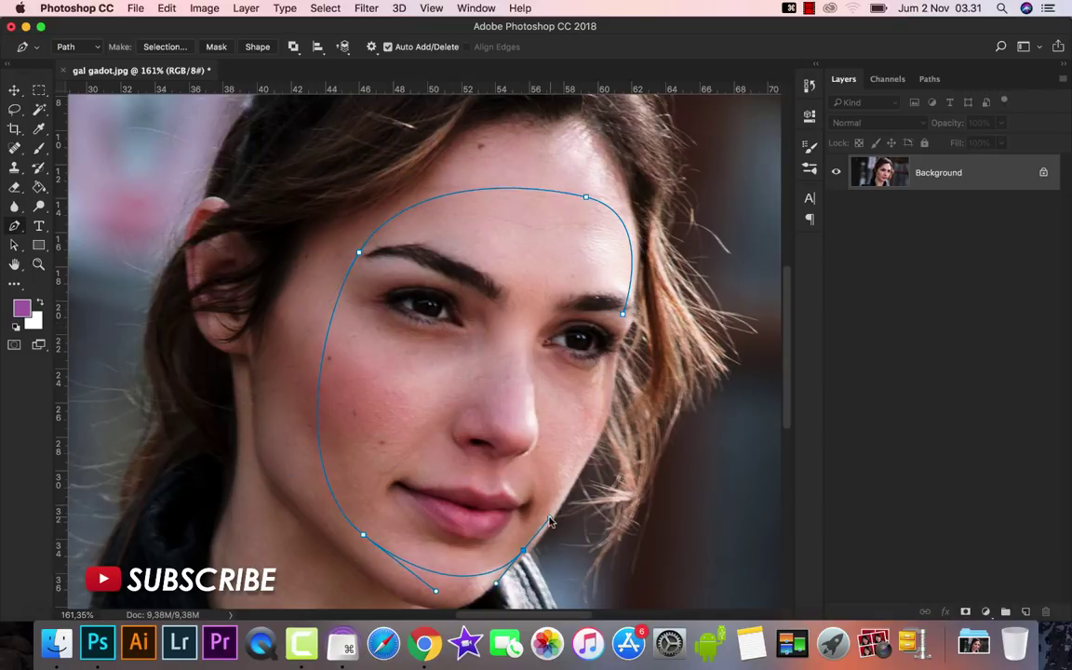
drag(597, 428, 604, 412)
- Refine the path's curves across the forehead and around the chin
scroll(604, 413, up, 3)
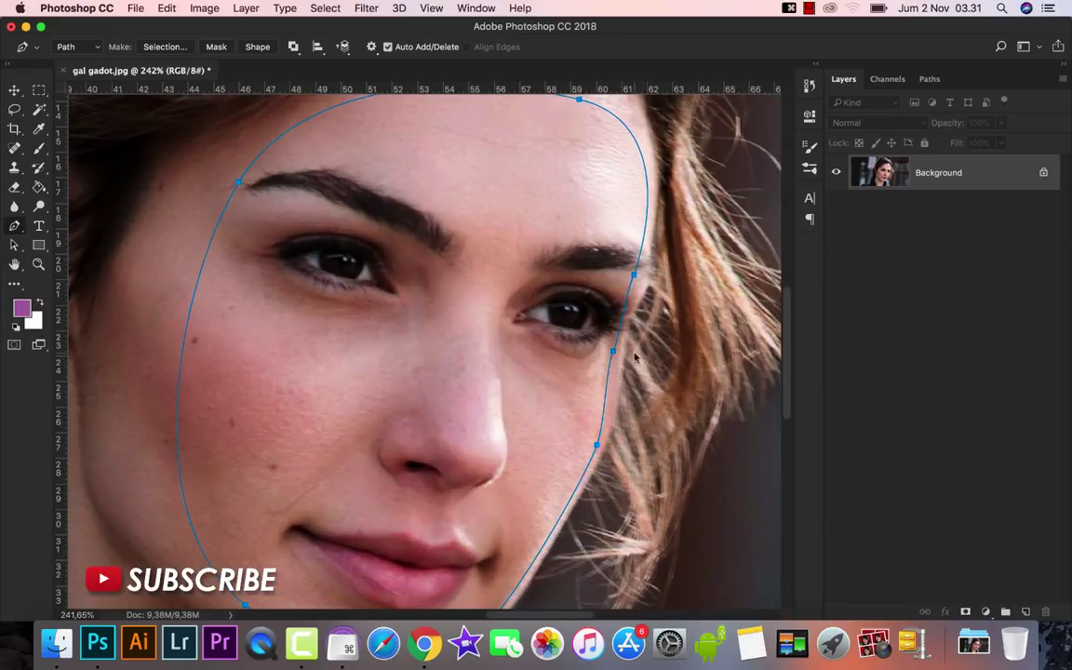
ctrl+click(632, 275)
scroll(553, 295, down, 3)
drag(606, 234, 615, 242)
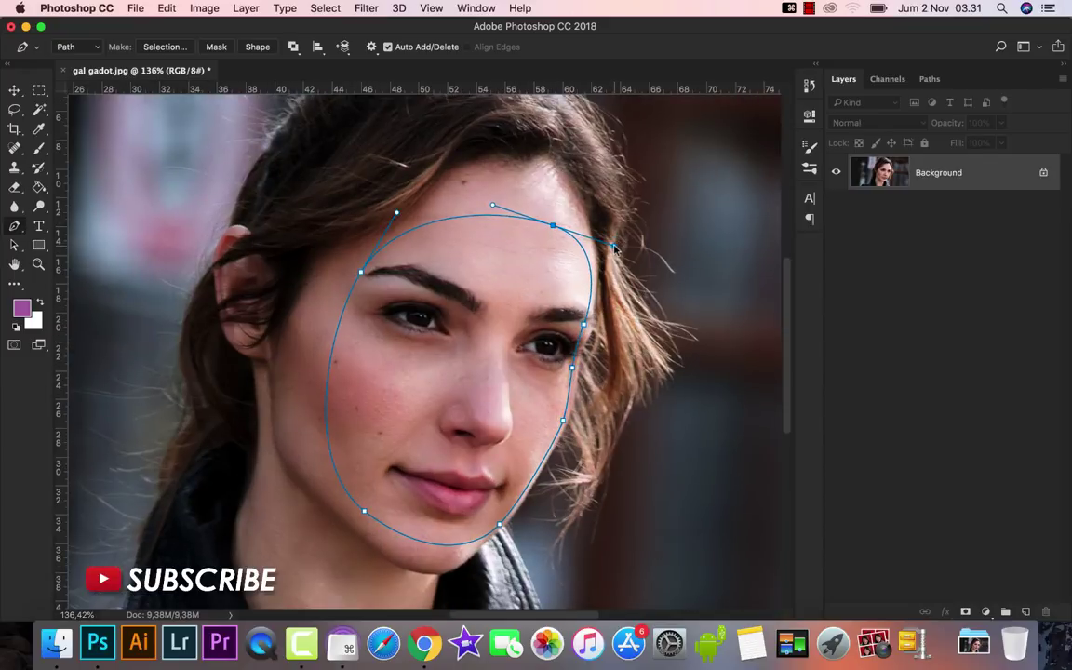
drag(363, 511, 421, 563)
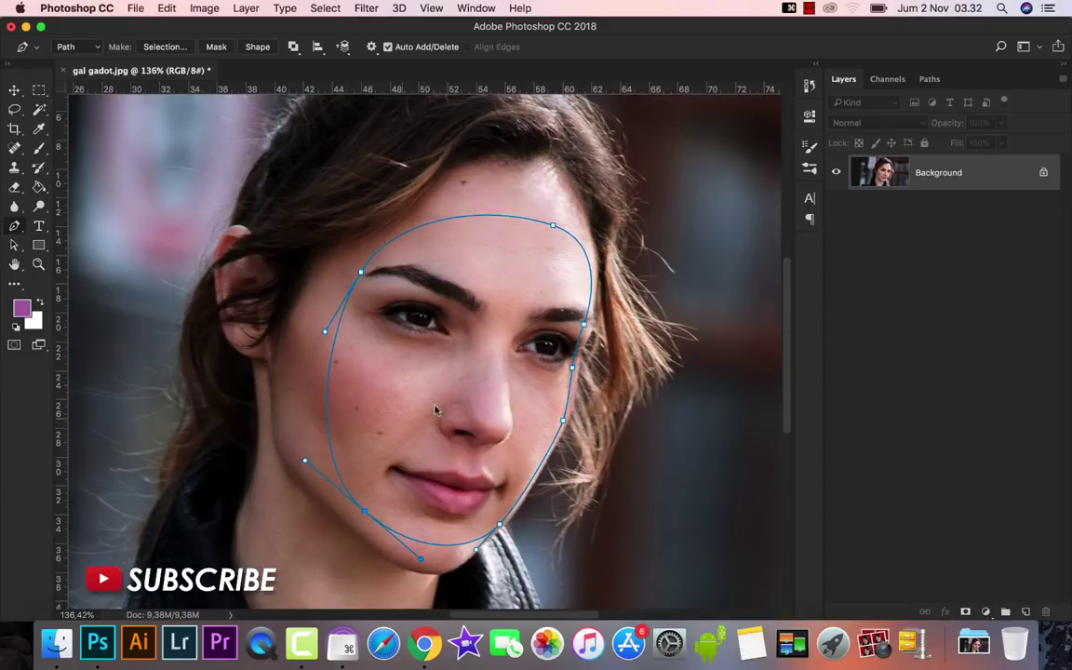
- Convert the face path into an active selection, then choose the Clone Stamp tool
right_click(363, 302)
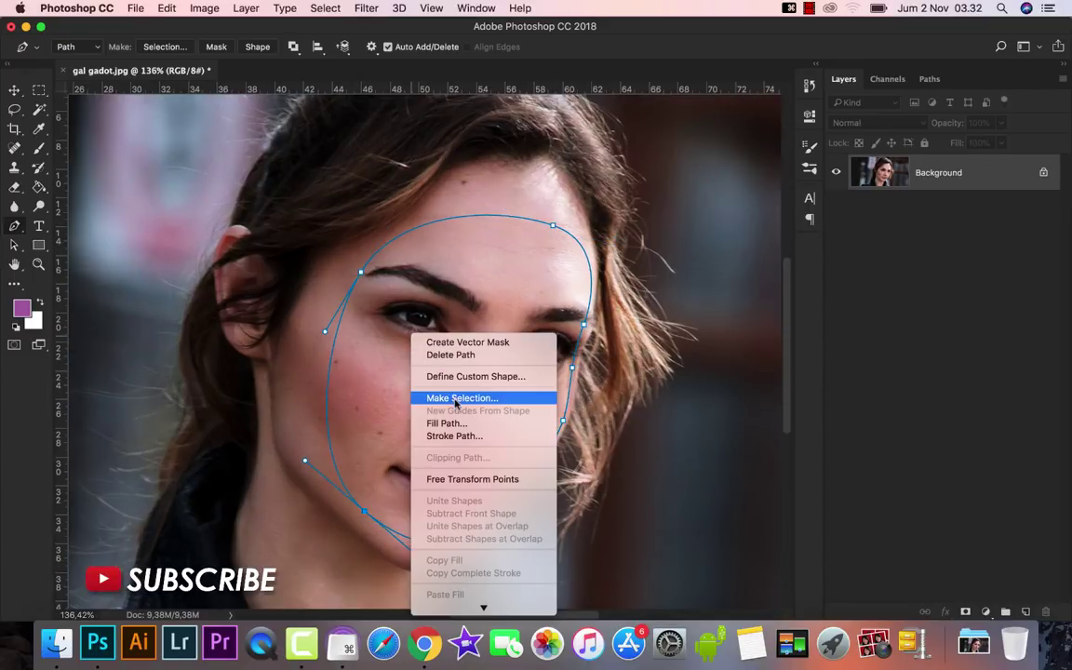
key(Escape)
click(620, 255)
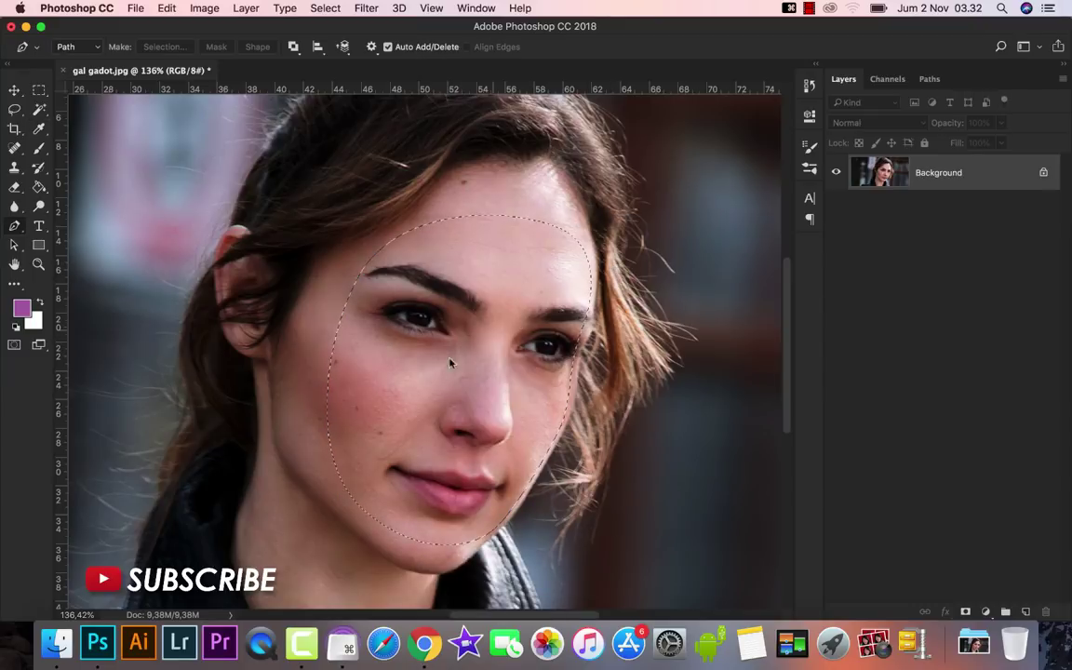
scroll(382, 340, down, 5)
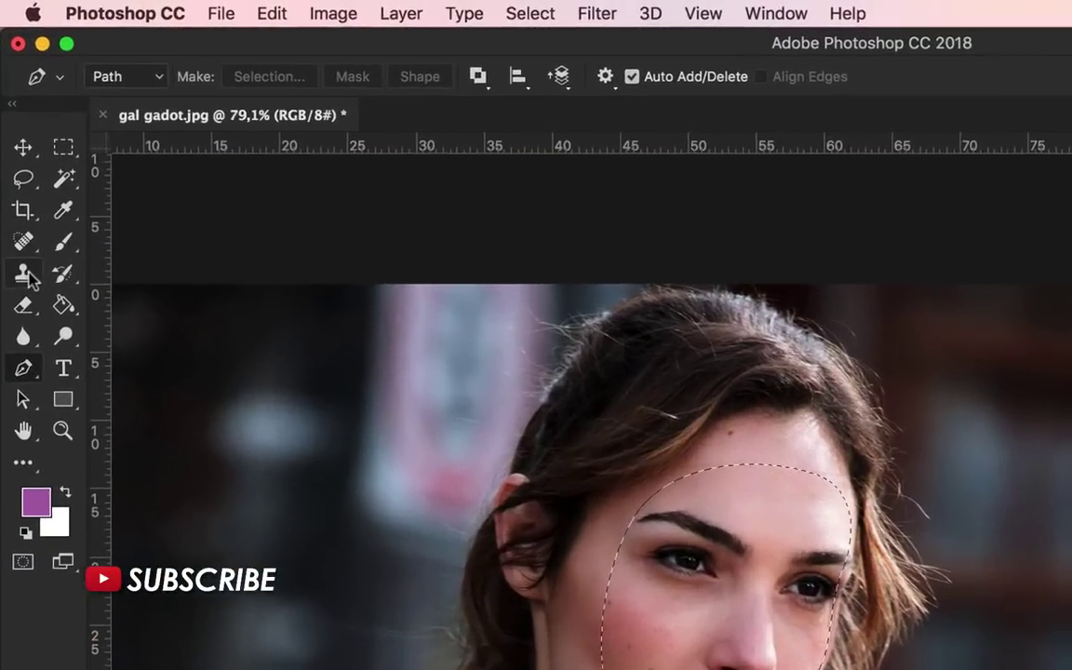
click(15, 169)
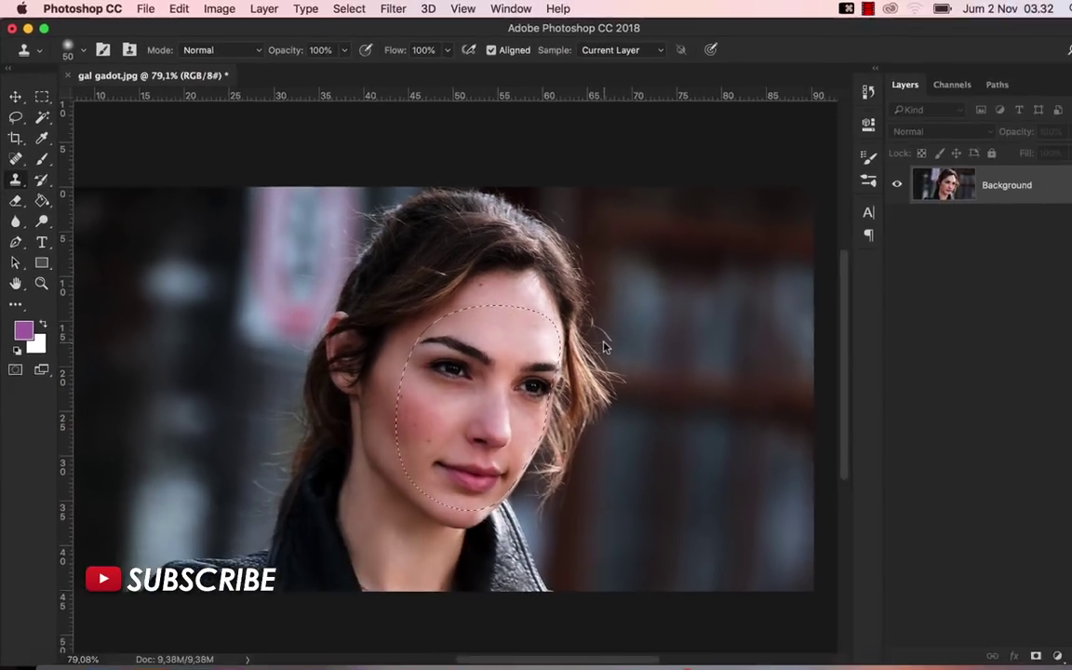
- Clone background pixels over the right eyebrow and eye with a 175 brush
key(alt)
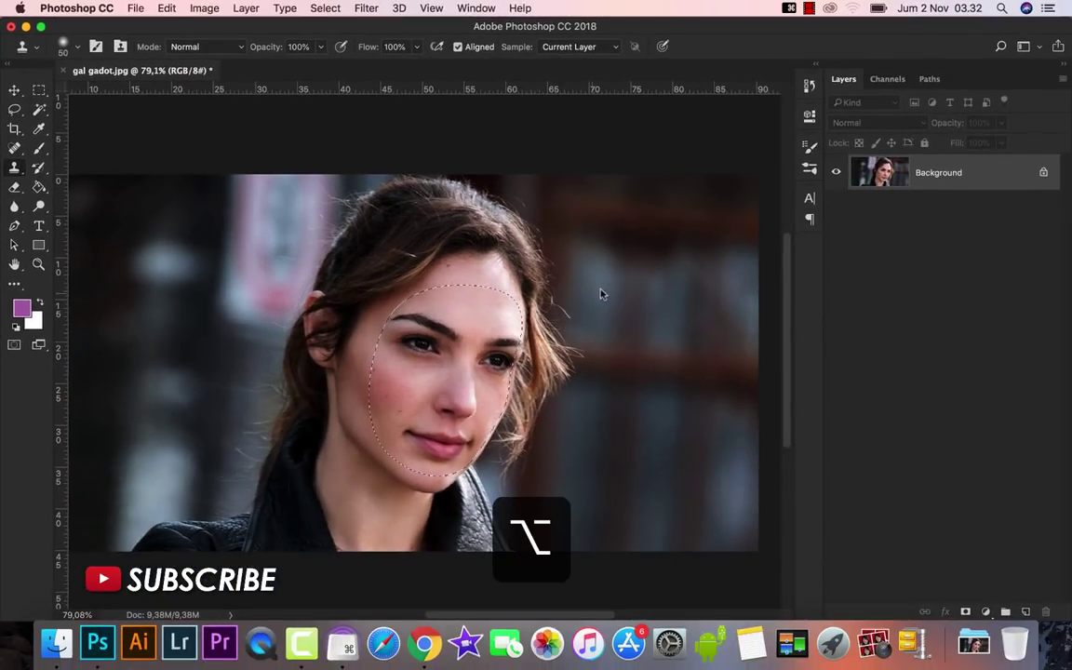
alt+click(630, 287)
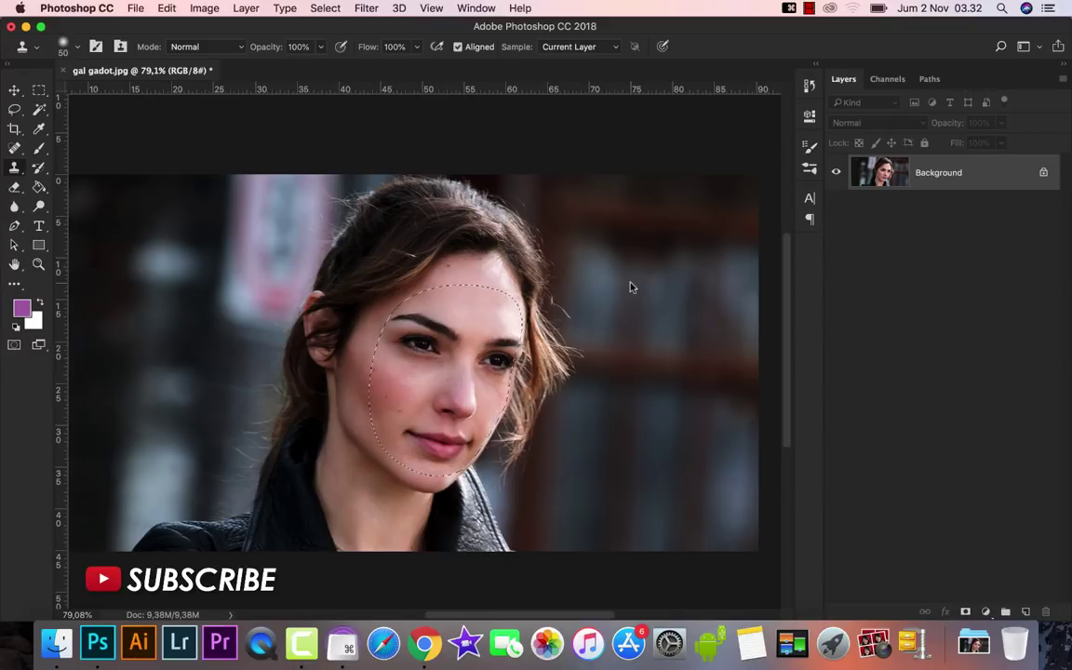
drag(494, 335, 508, 347)
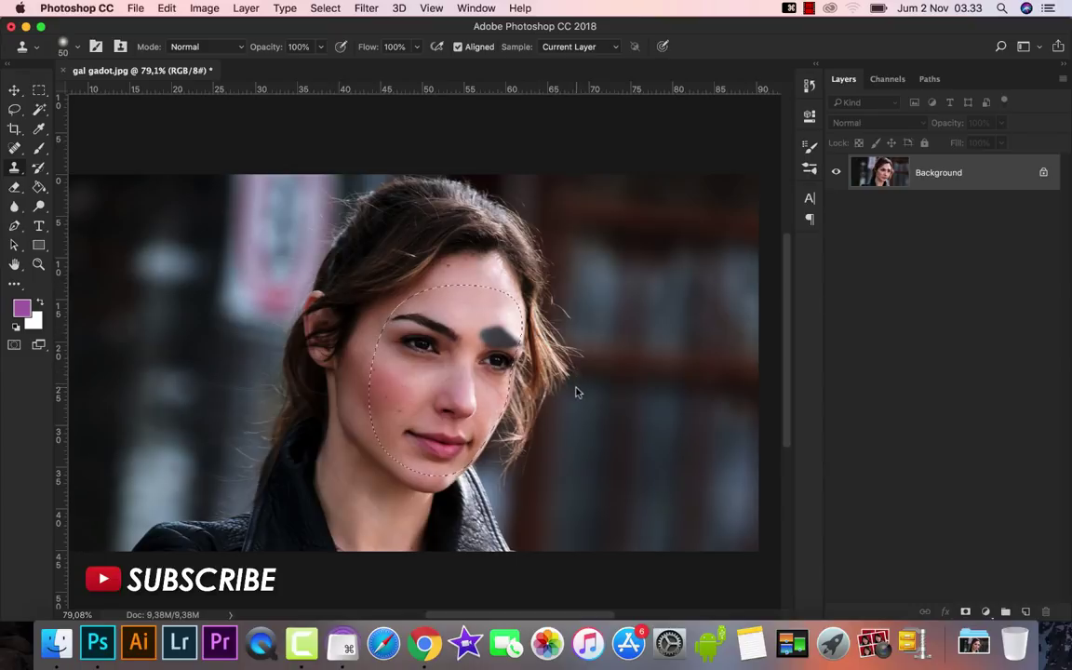
key(alt)
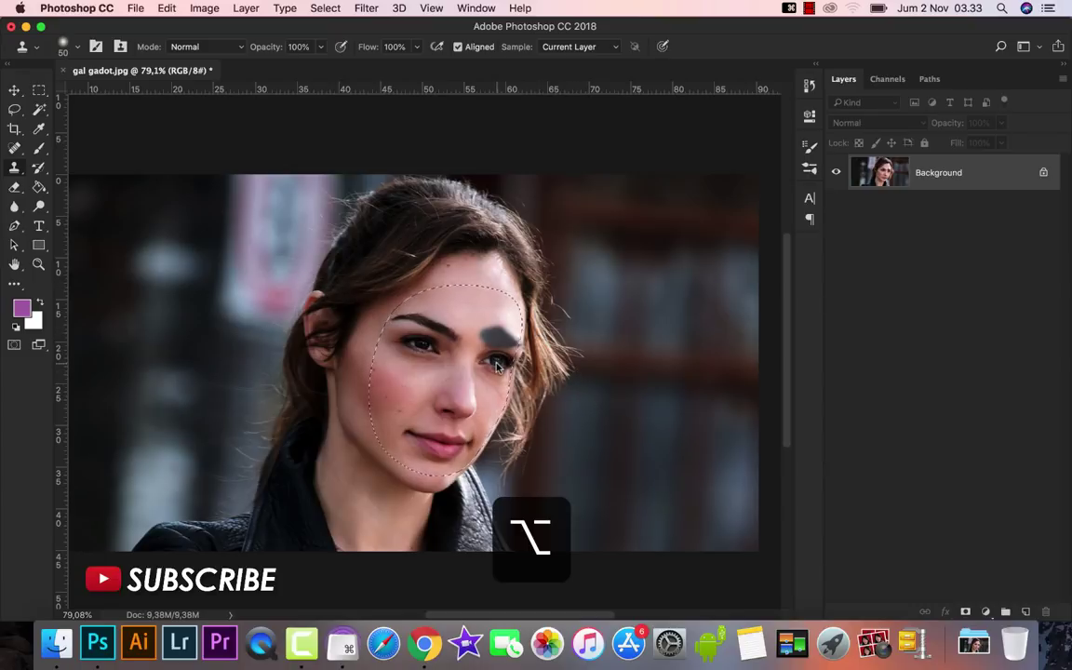
key(bracketright)
key(bracketright)
key(bracketright)
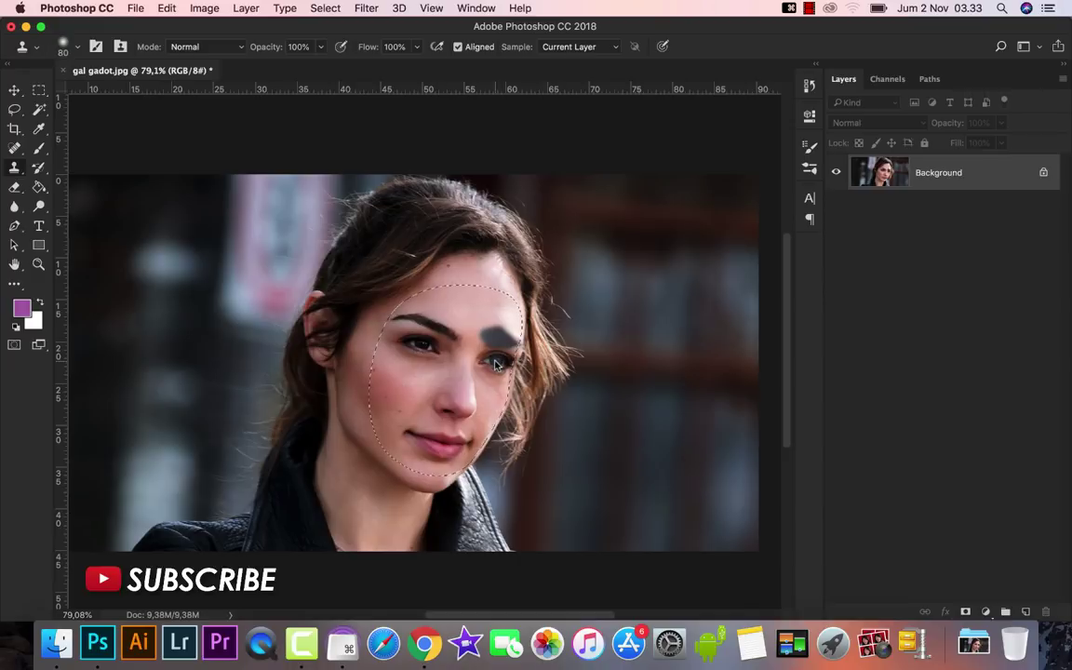
mouse_move(498, 365)
mouse_down()
mouse_move(503, 343)
mouse_move(486, 420)
mouse_up()
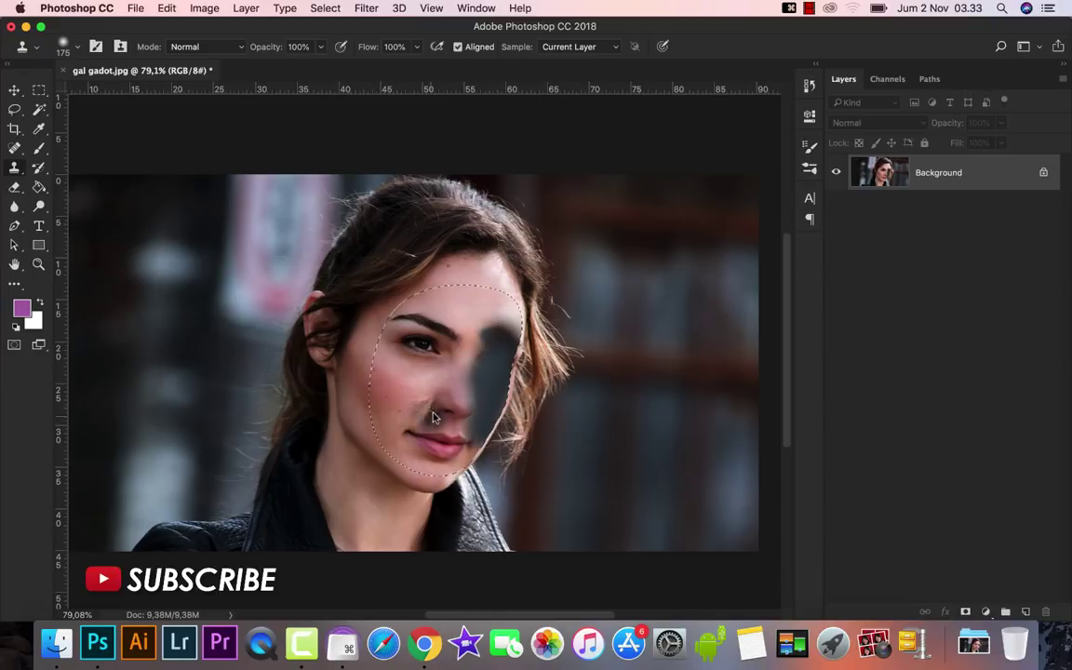
- Clone background over the forehead, nose, mouth and the rest of the face
scroll(400, 373, up, 1)
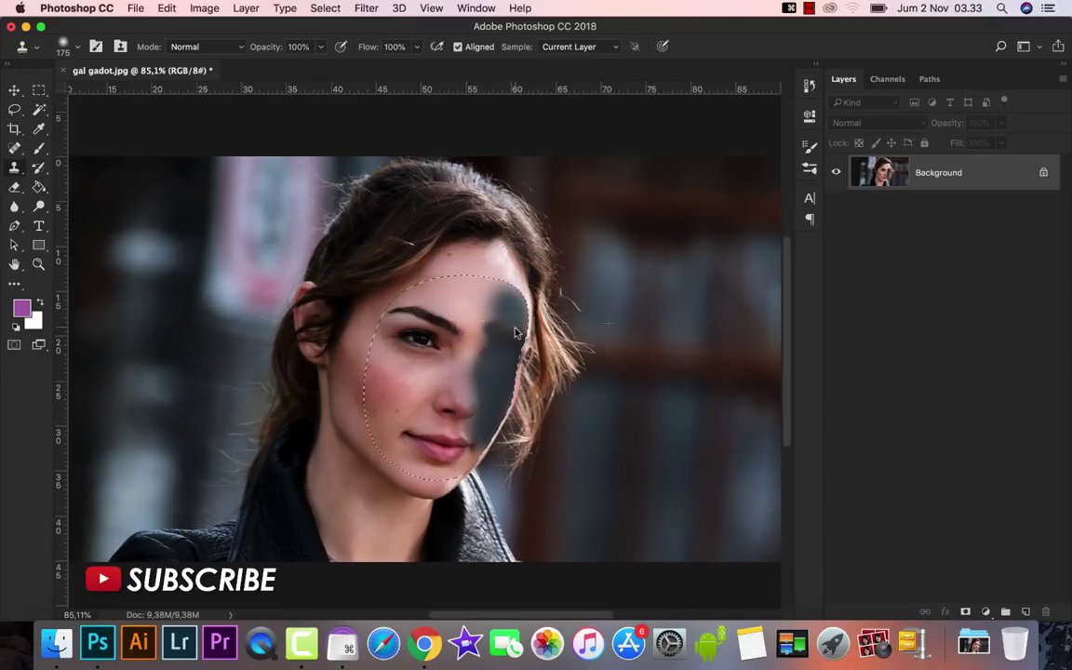
mouse_move(460, 297)
mouse_down()
mouse_move(490, 296)
mouse_move(390, 375)
mouse_move(375, 363)
mouse_move(445, 306)
mouse_move(369, 452)
mouse_up()
alt+click(227, 263)
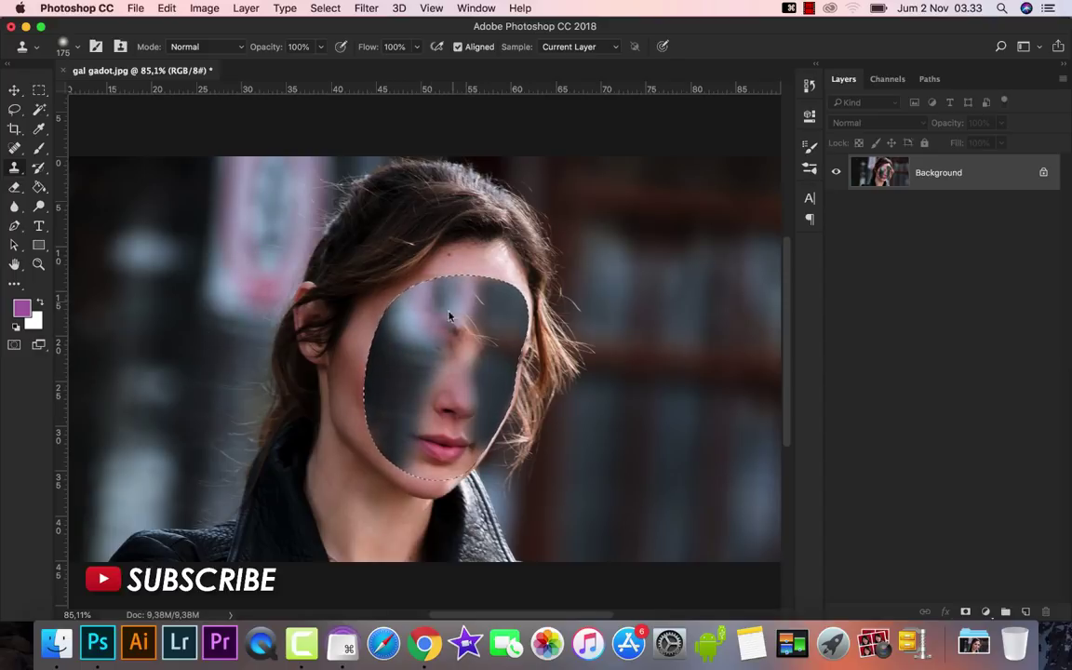
mouse_move(449, 310)
mouse_down()
mouse_move(391, 412)
mouse_move(353, 343)
mouse_move(395, 306)
mouse_move(367, 260)
mouse_up()
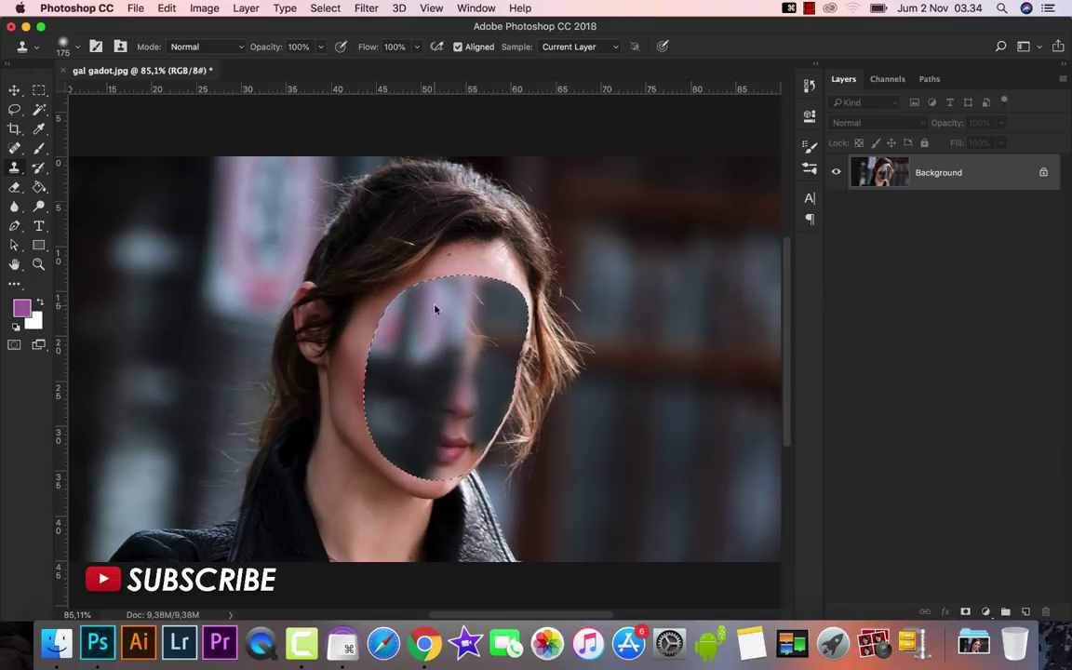
scroll(340, 357, down, 1)
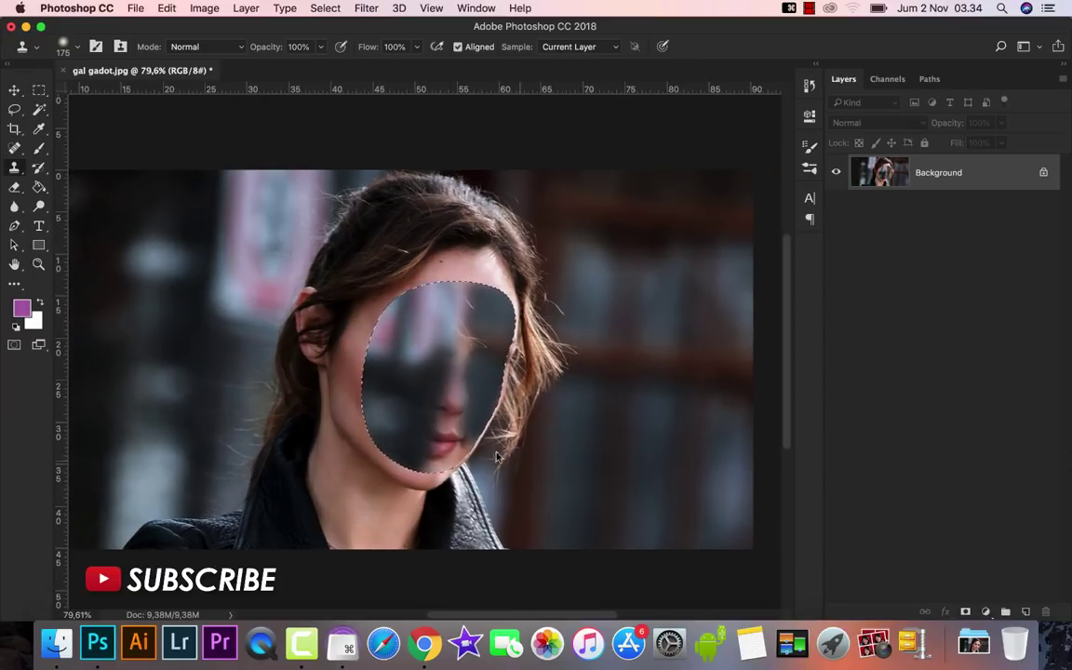
mouse_move(496, 455)
mouse_down()
mouse_move(454, 376)
mouse_move(410, 409)
mouse_move(470, 301)
mouse_move(428, 456)
mouse_up()
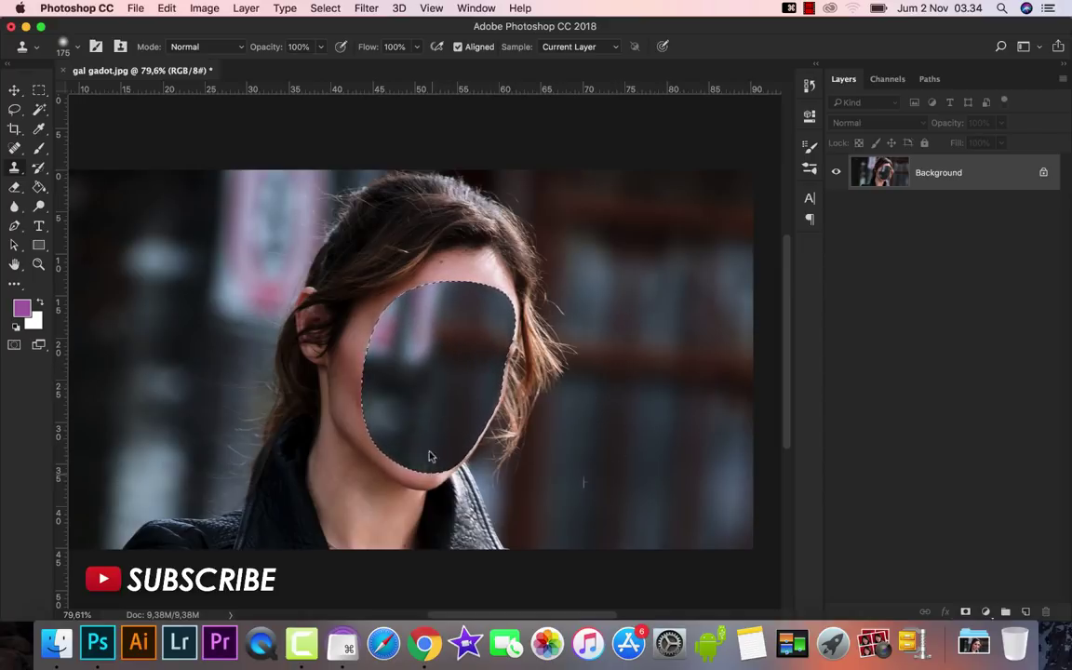
scroll(586, 264, down, 2)
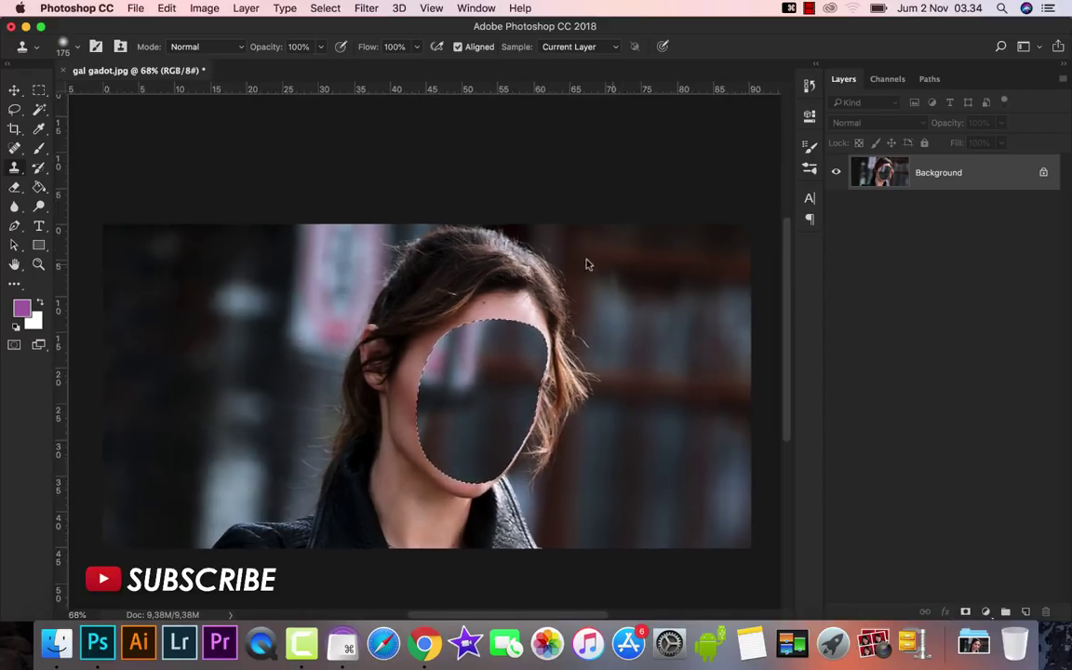
scroll(586, 264, up, 1)
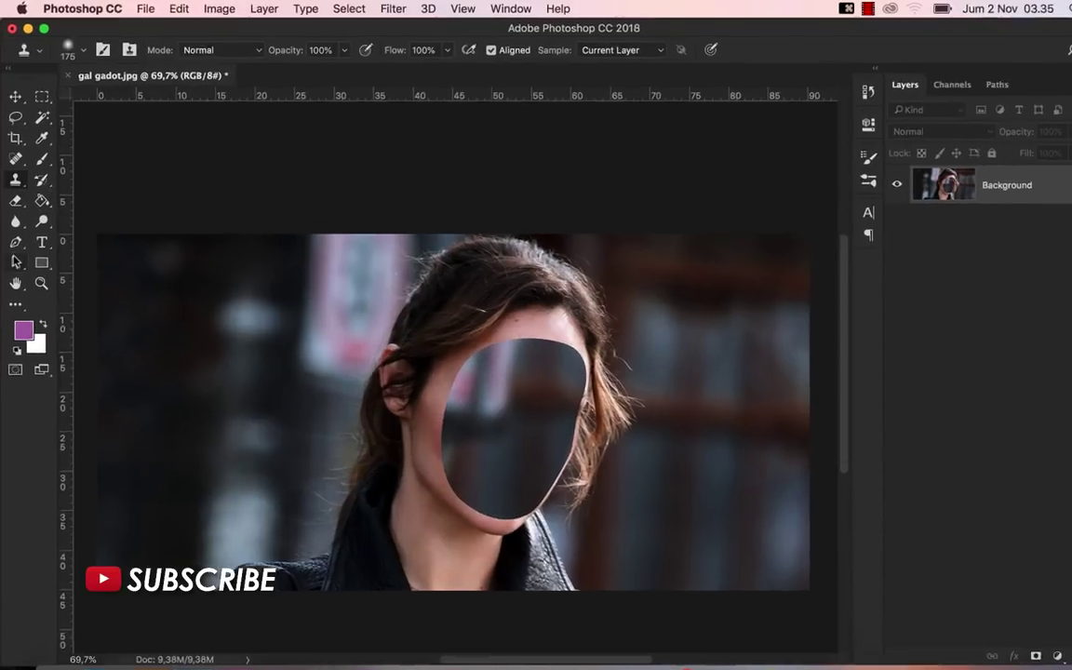
- Set the Pen tool to Shape mode and zoom in on the face's top-right edge
click(14, 226)
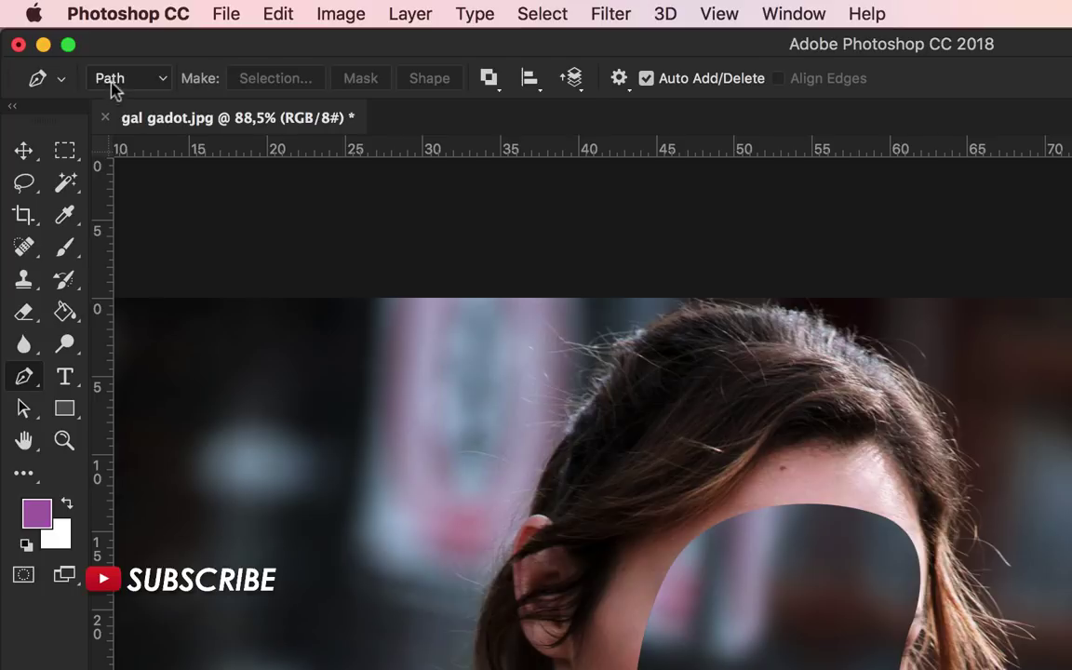
click(110, 78)
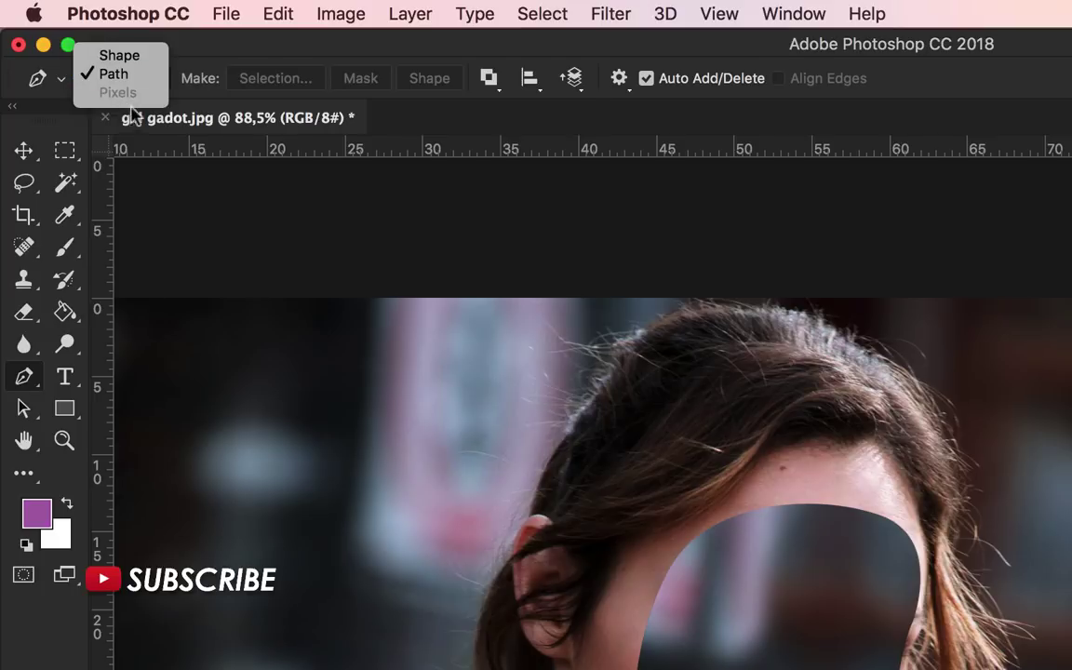
click(124, 58)
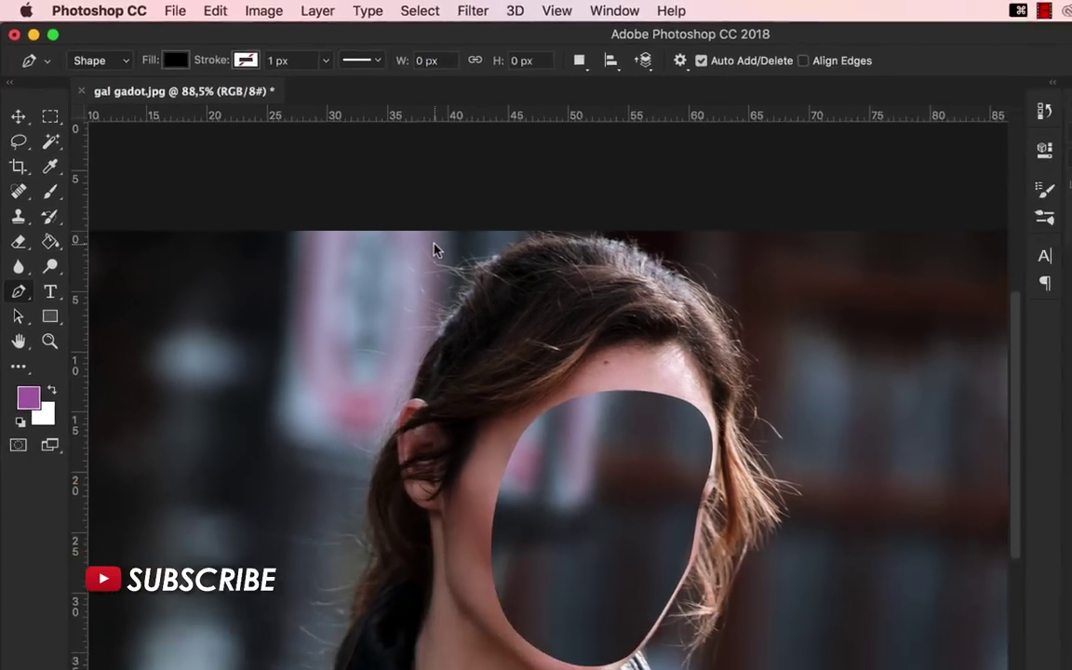
scroll(555, 409, up, 3)
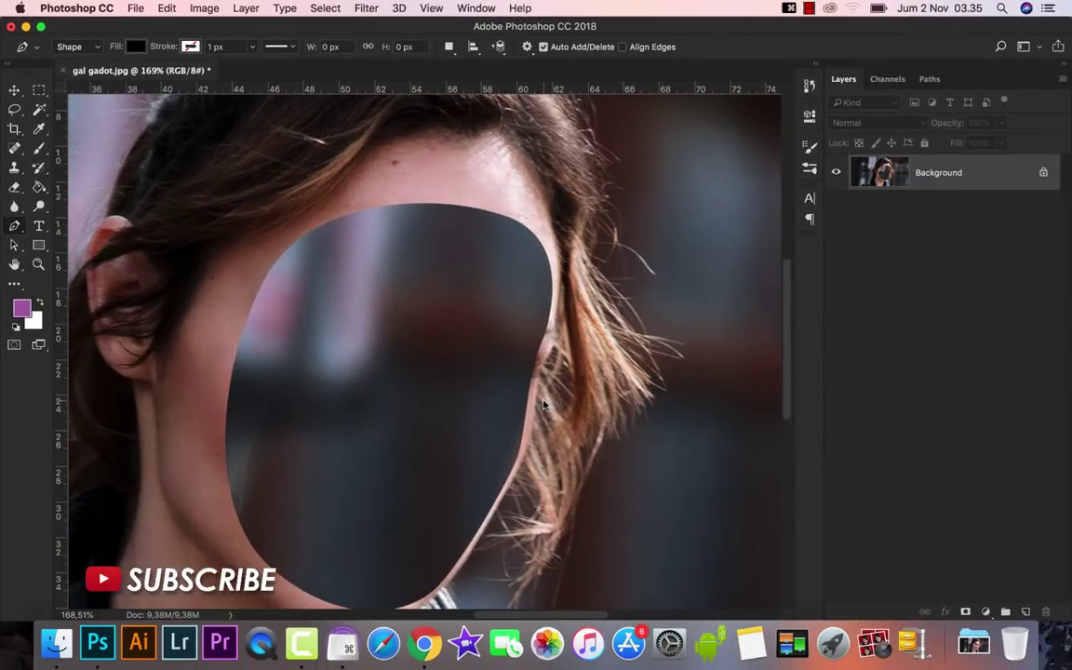
scroll(524, 130, up, 2)
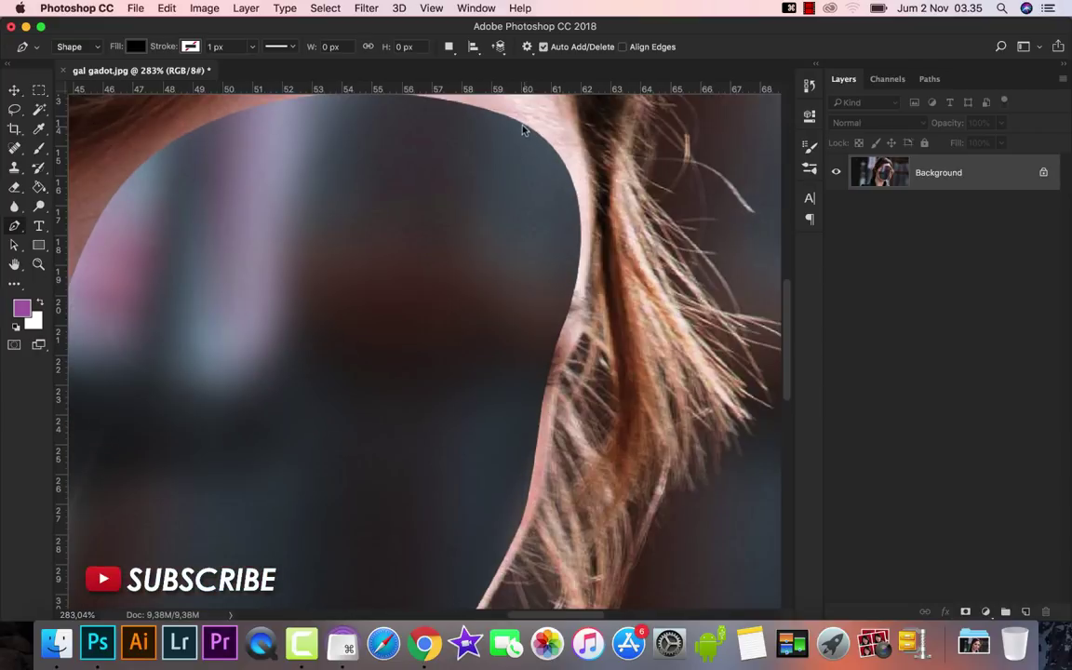
- Trace pen shape anchors from the face's top edge down the right side, along the chin and up the left side
click(534, 132)
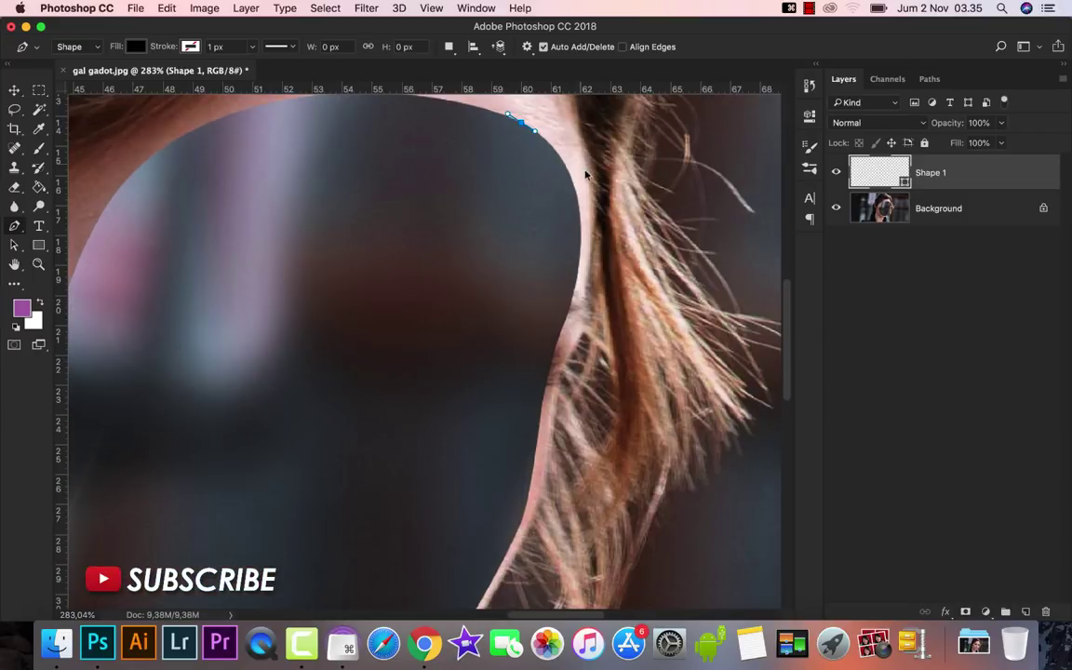
drag(579, 207, 581, 270)
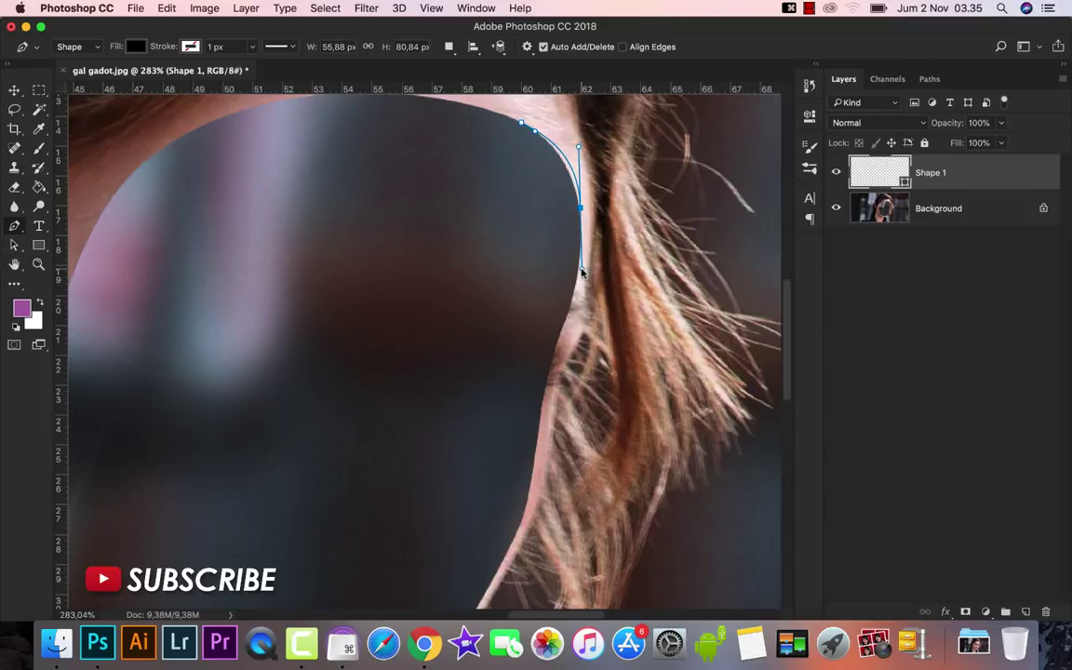
click(568, 321)
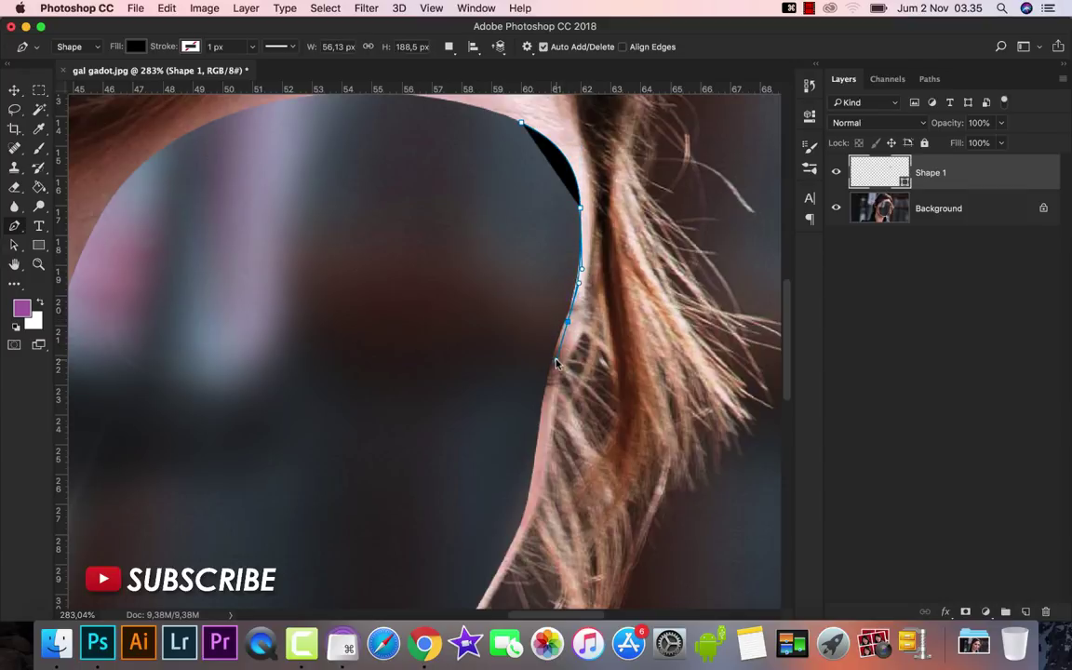
scroll(561, 346, down, 2)
scroll(561, 346, left, 2)
scroll(663, 321, down, 2)
scroll(662, 321, left, 2)
drag(673, 368, 641, 426)
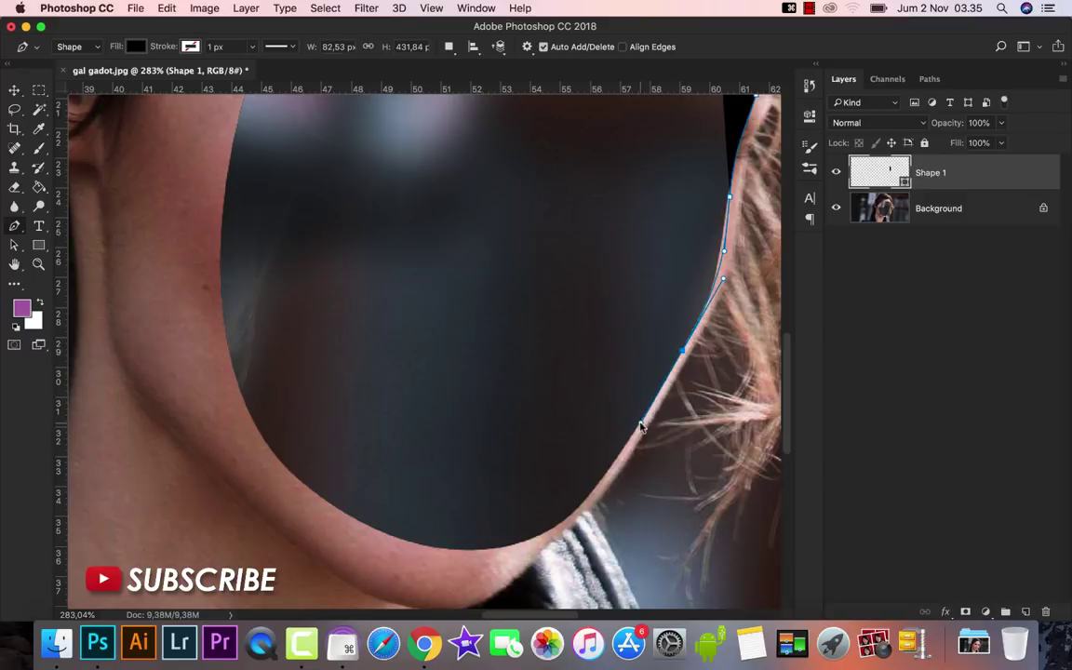
drag(494, 550, 399, 553)
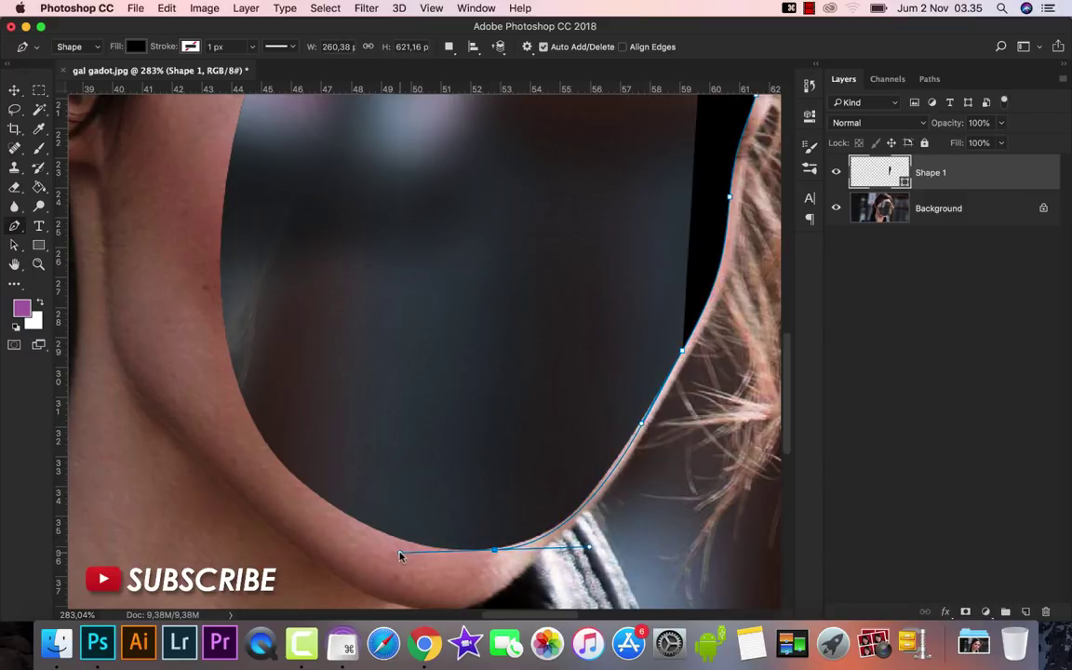
drag(224, 332, 193, 151)
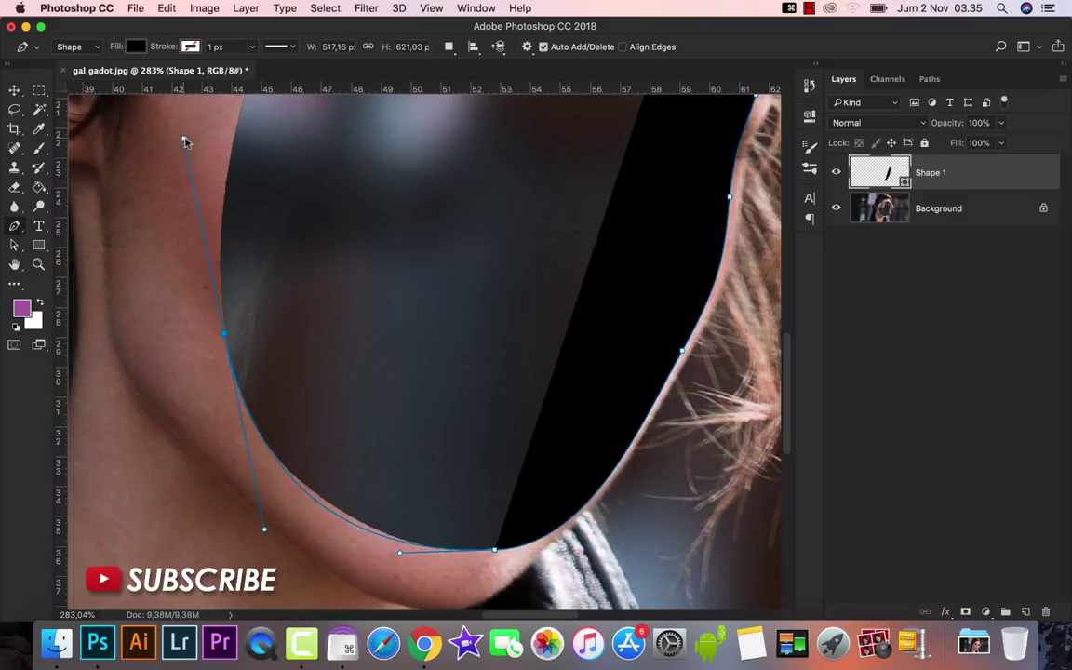
mouse_move(194, 152)
mouse_down()
mouse_move(185, 131)
mouse_move(206, 209)
mouse_up()
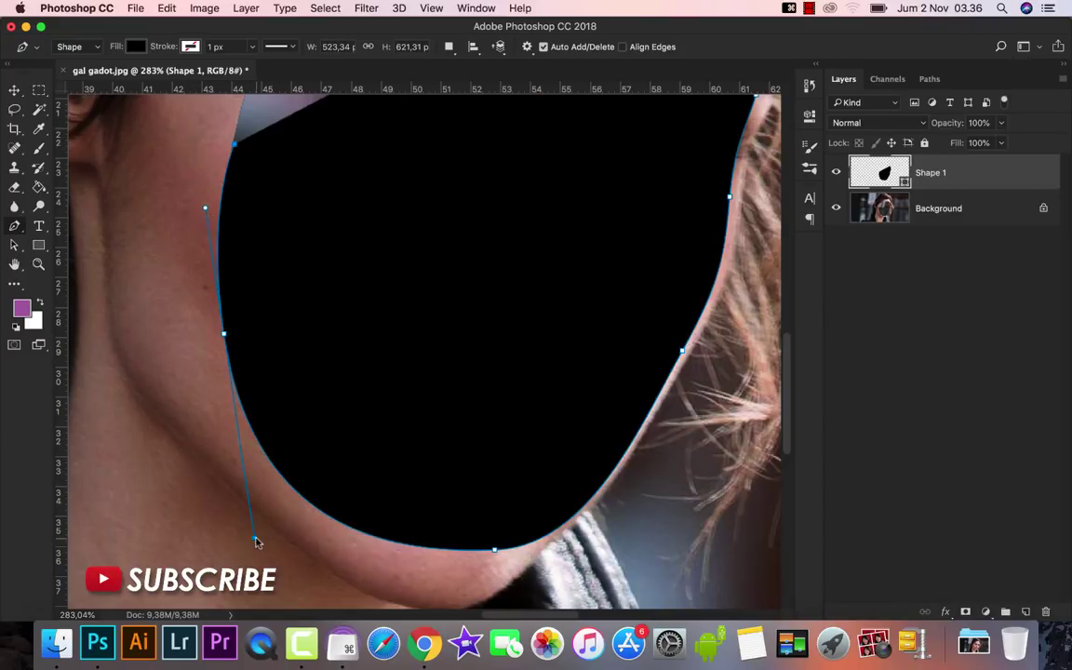
- Add anchors refining the left cheek and jaw, and close the Shape 1 outline
scroll(292, 364, down, 2)
scroll(292, 363, down, 2)
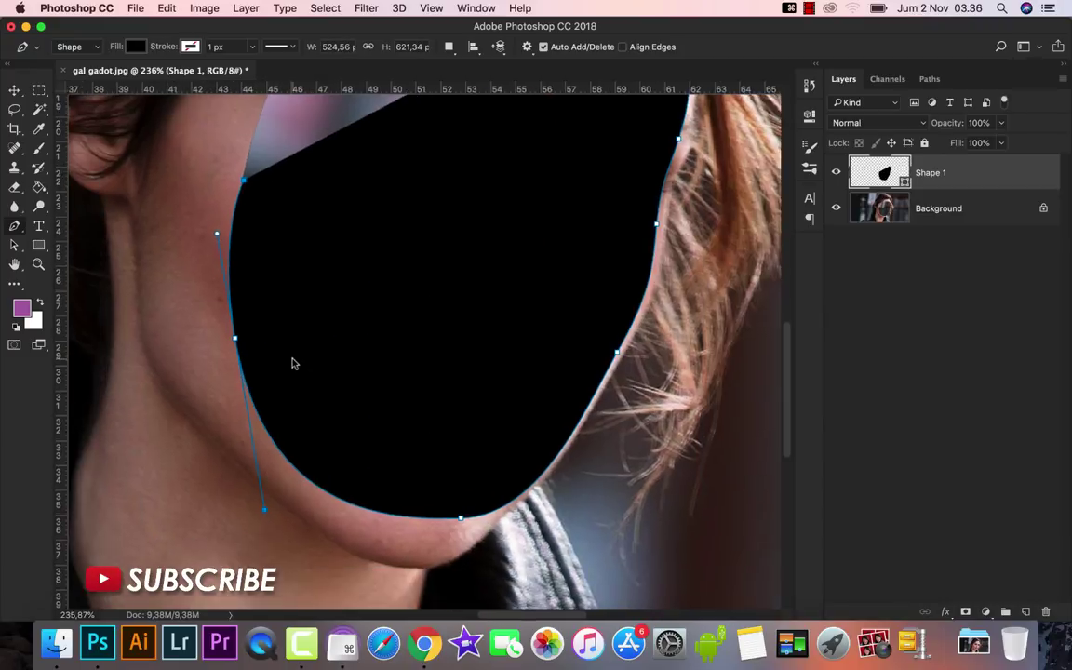
drag(275, 421, 340, 508)
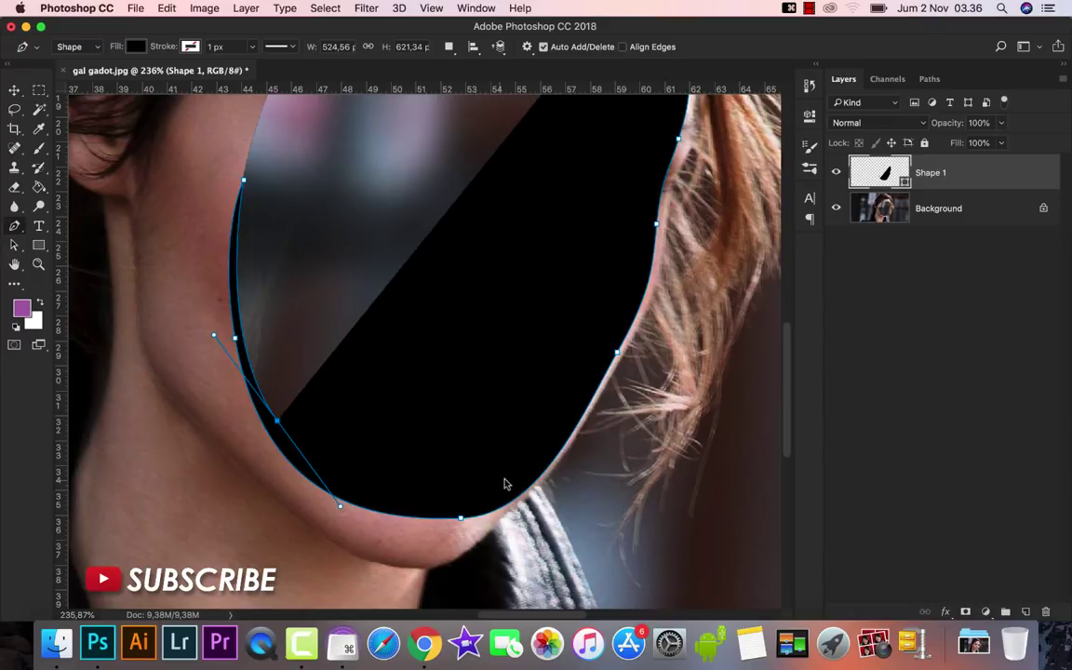
drag(522, 478, 577, 431)
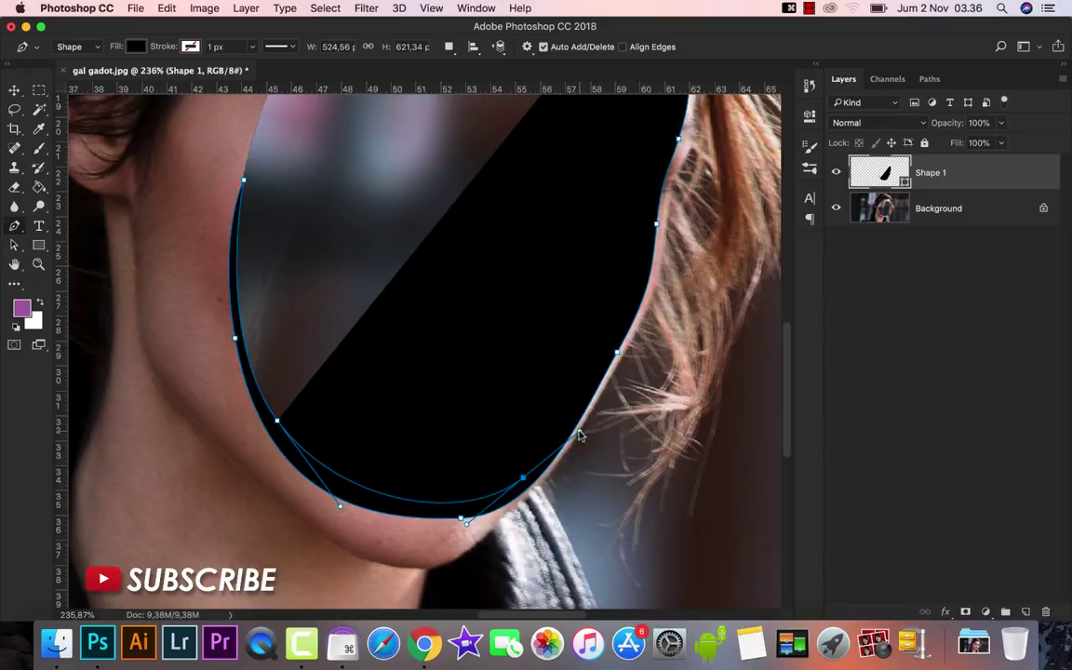
drag(608, 340, 641, 230)
scroll(614, 280, up, 5)
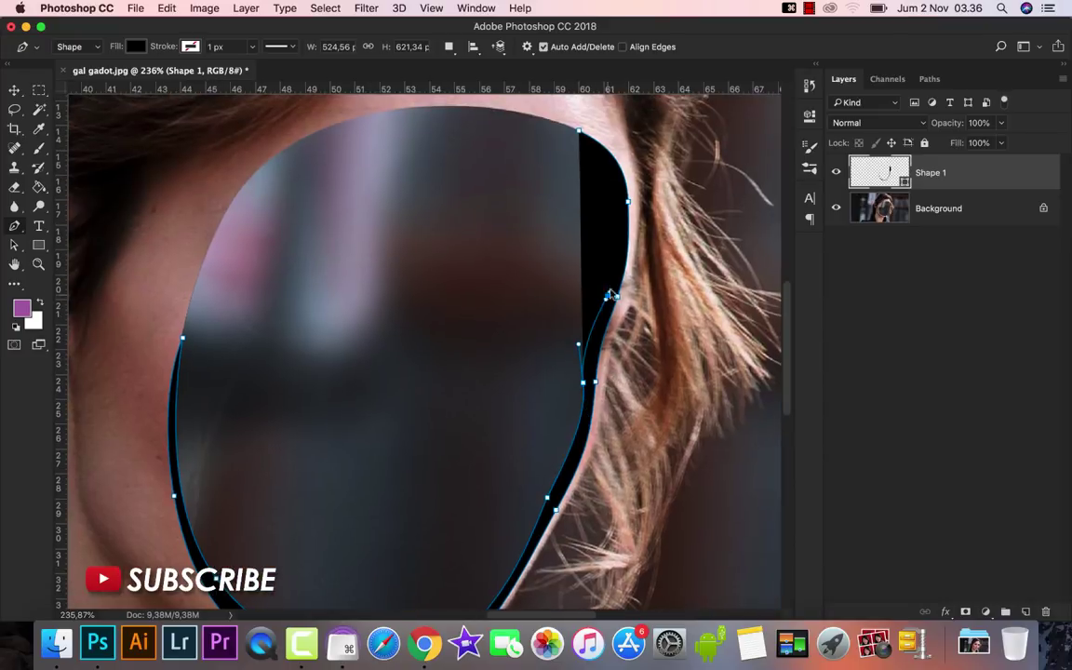
key(super+z)
scroll(614, 316, down, 5)
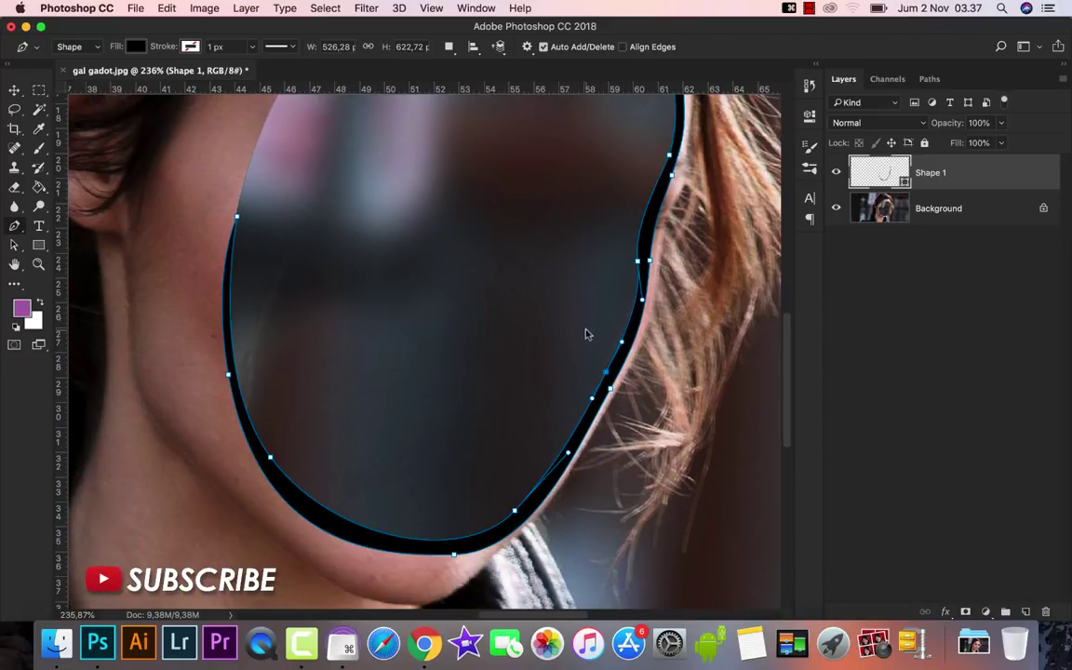
scroll(585, 334, down, 5)
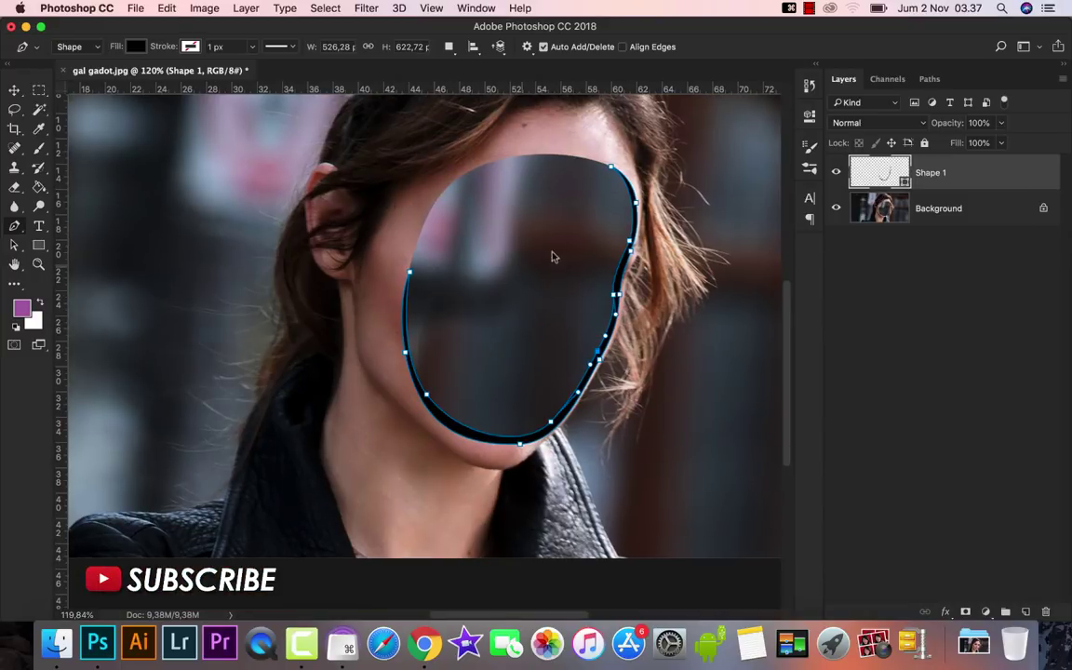
- Fill Shape 1 with the skin tone e3b09b sampled from the photo
double_click(894, 173)
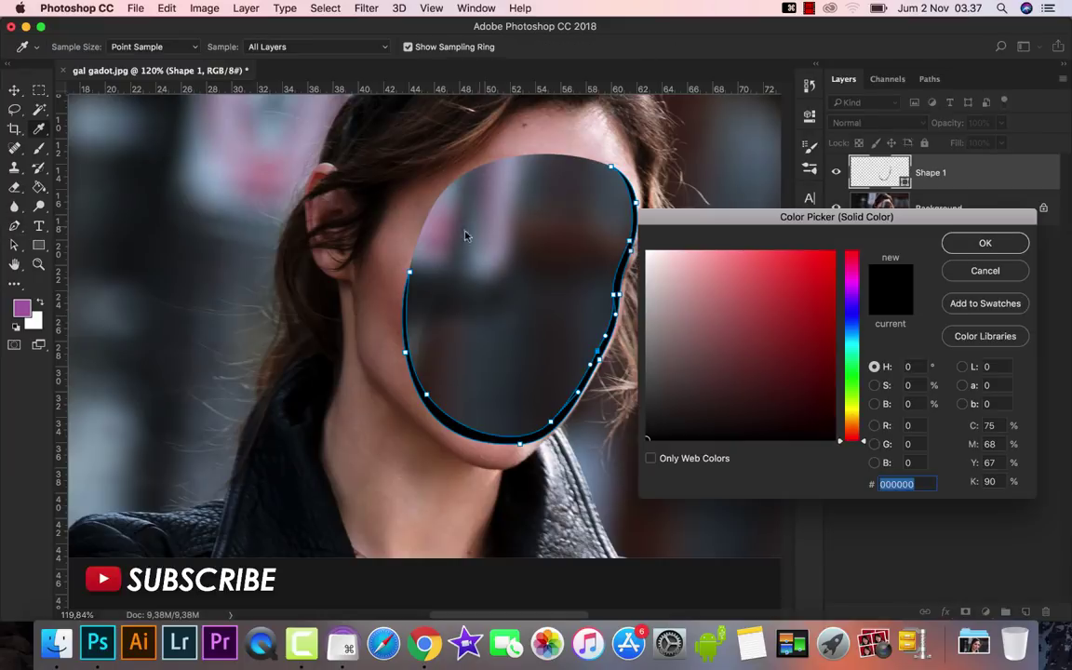
click(382, 312)
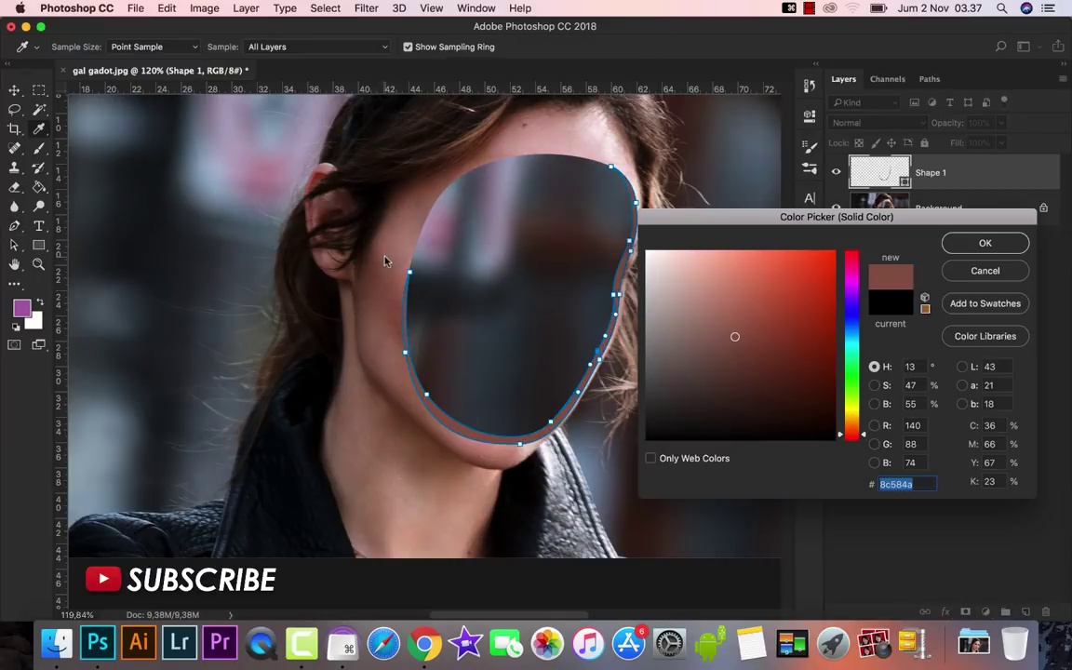
click(423, 372)
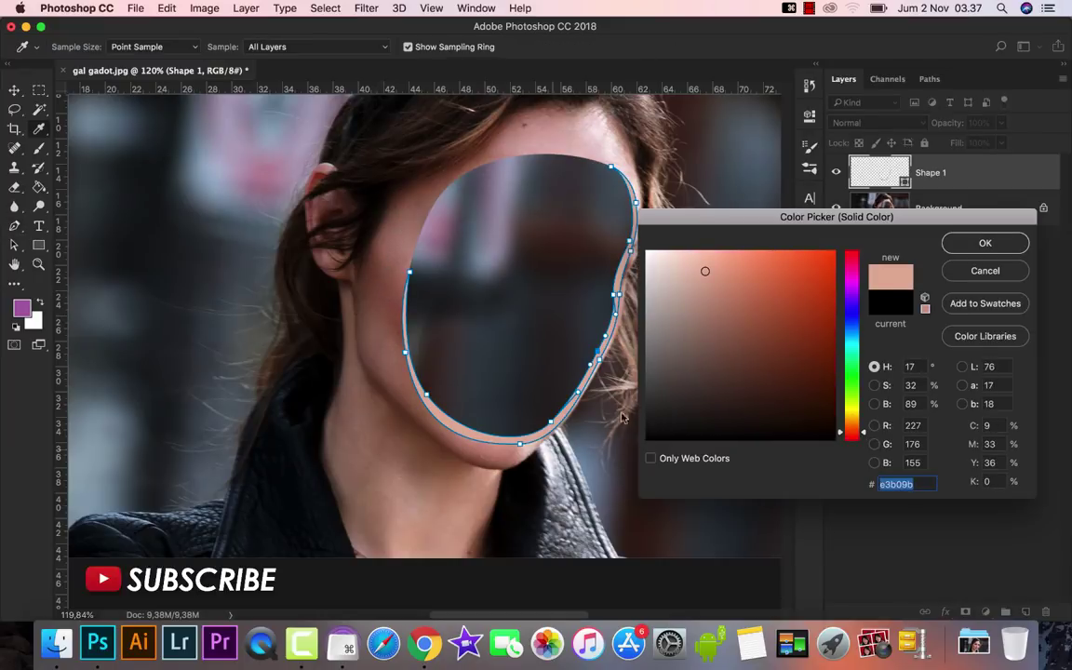
click(973, 255)
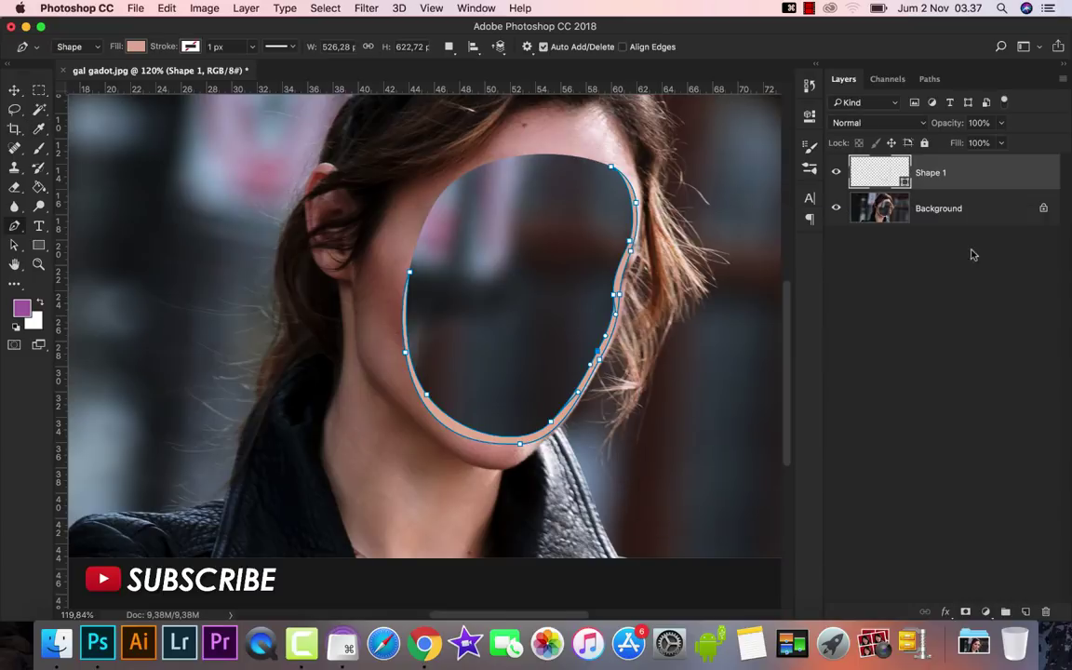
click(25, 91)
- Add an empty layer above Background, below Shape 1, and zoom in with the Pen tool
scroll(583, 287, down, 2)
scroll(566, 356, down, 1)
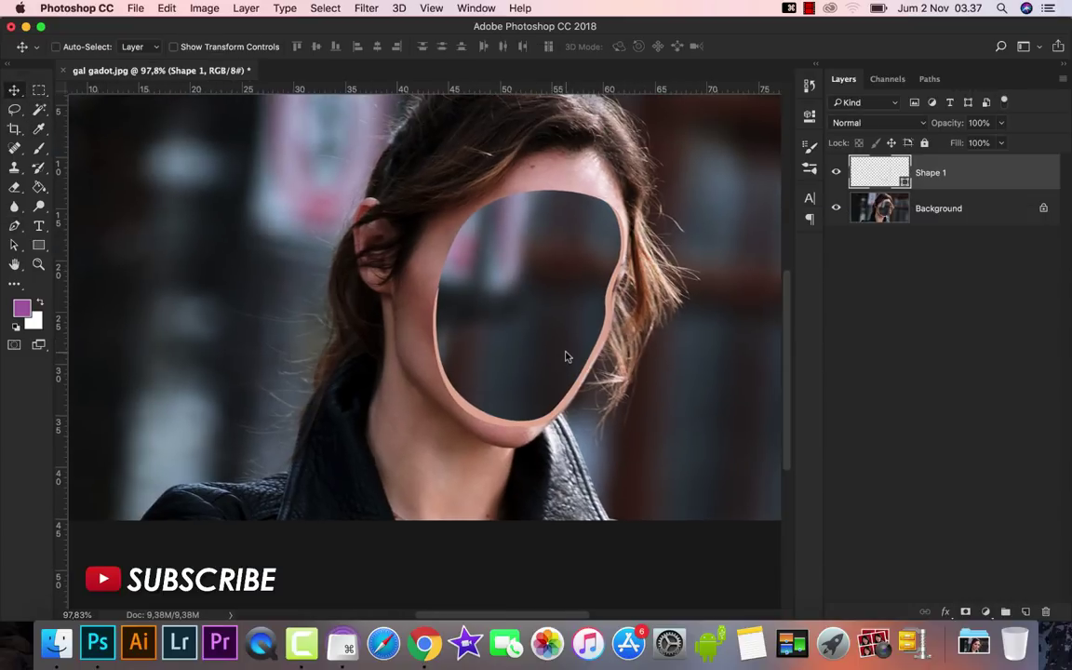
click(963, 214)
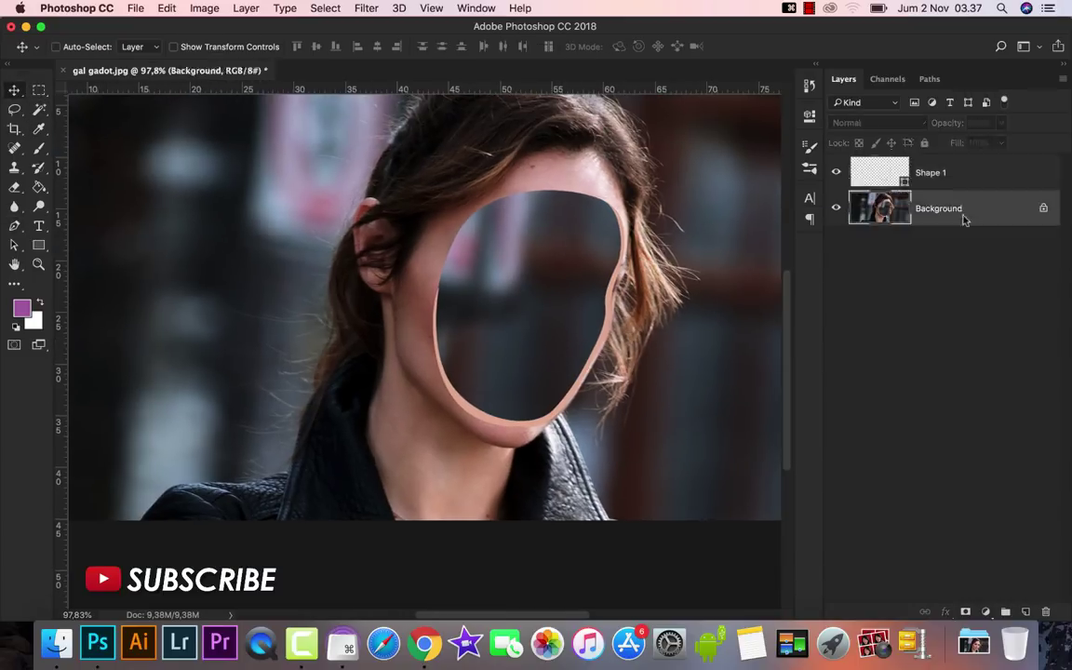
click(1027, 612)
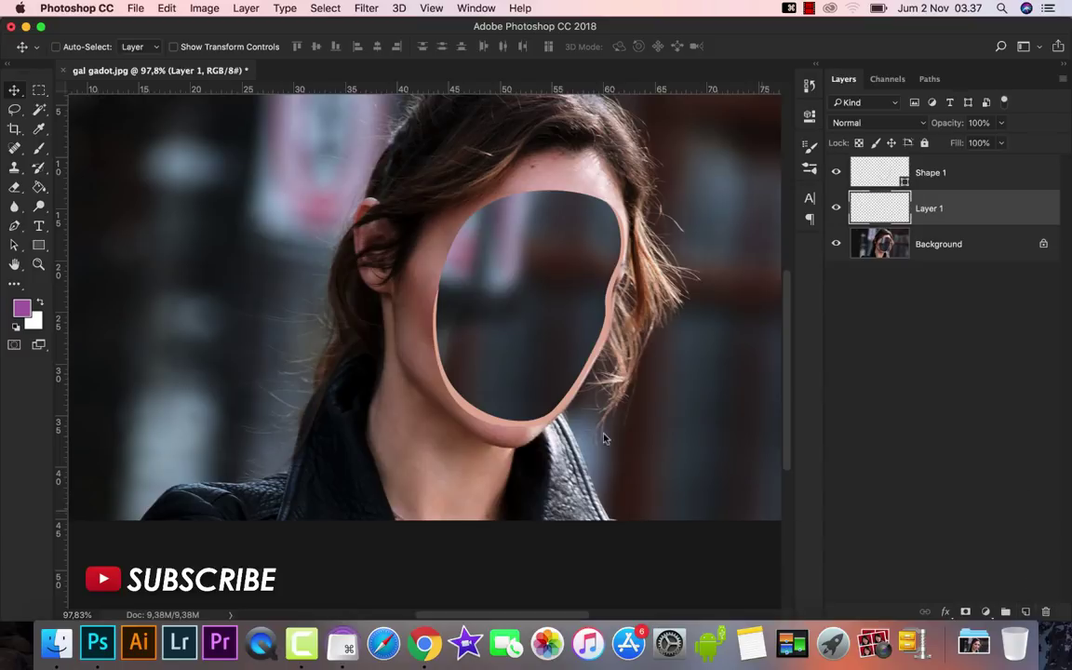
click(14, 228)
scroll(546, 218, up, 3)
scroll(548, 212, up, 1)
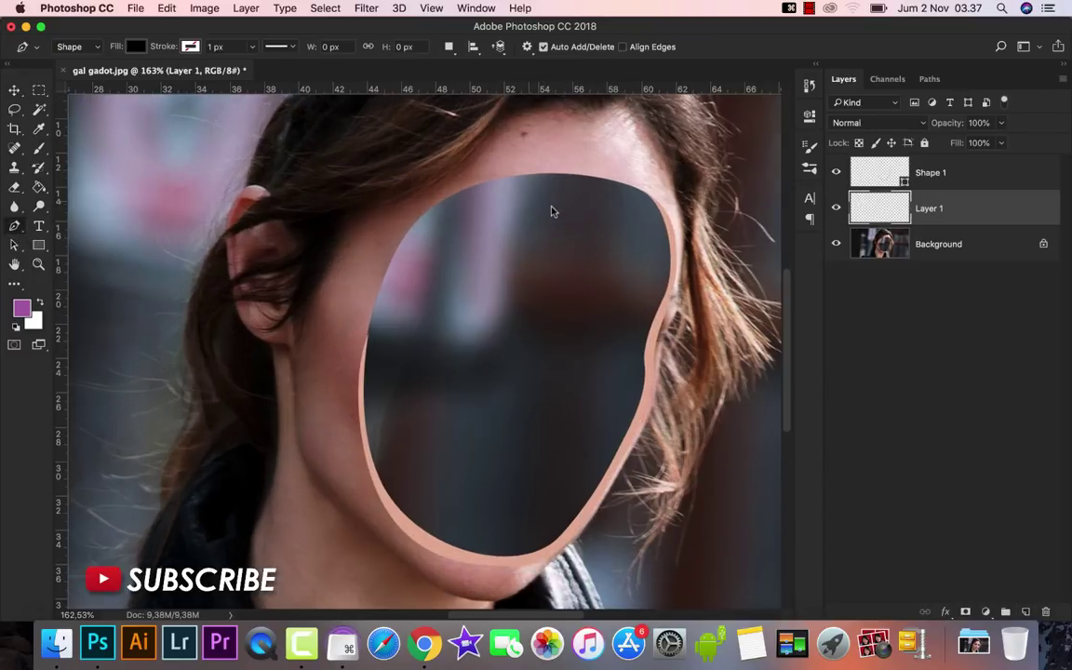
scroll(547, 186, up, 1)
- Draw the crescent's curved dividing edge from the face's top down to the chin
click(544, 173)
drag(480, 413, 414, 484)
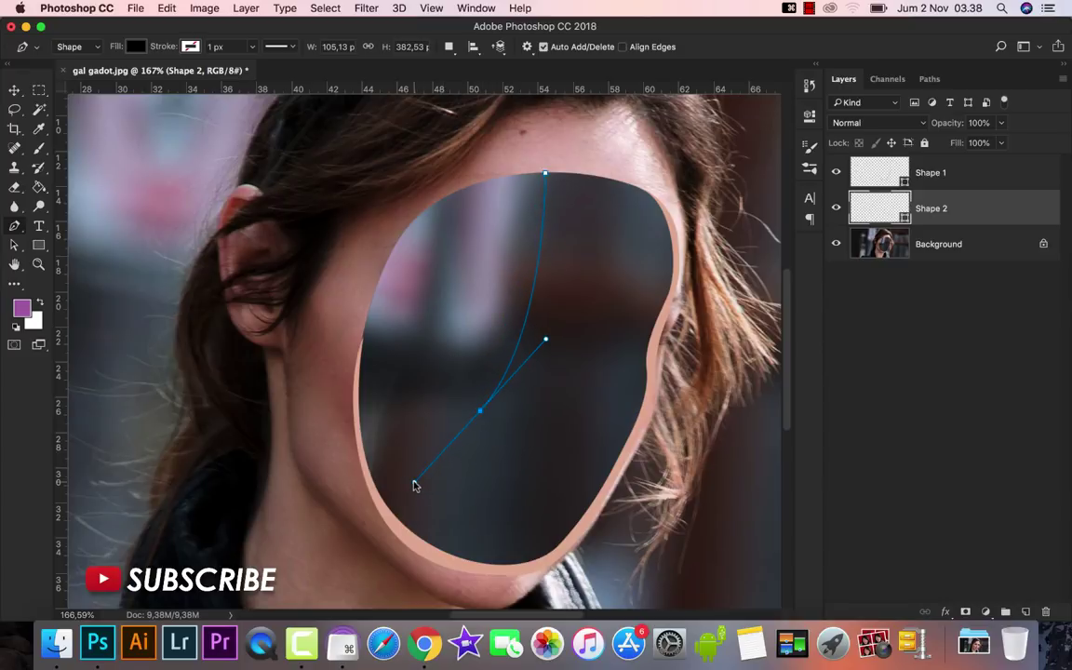
click(372, 485)
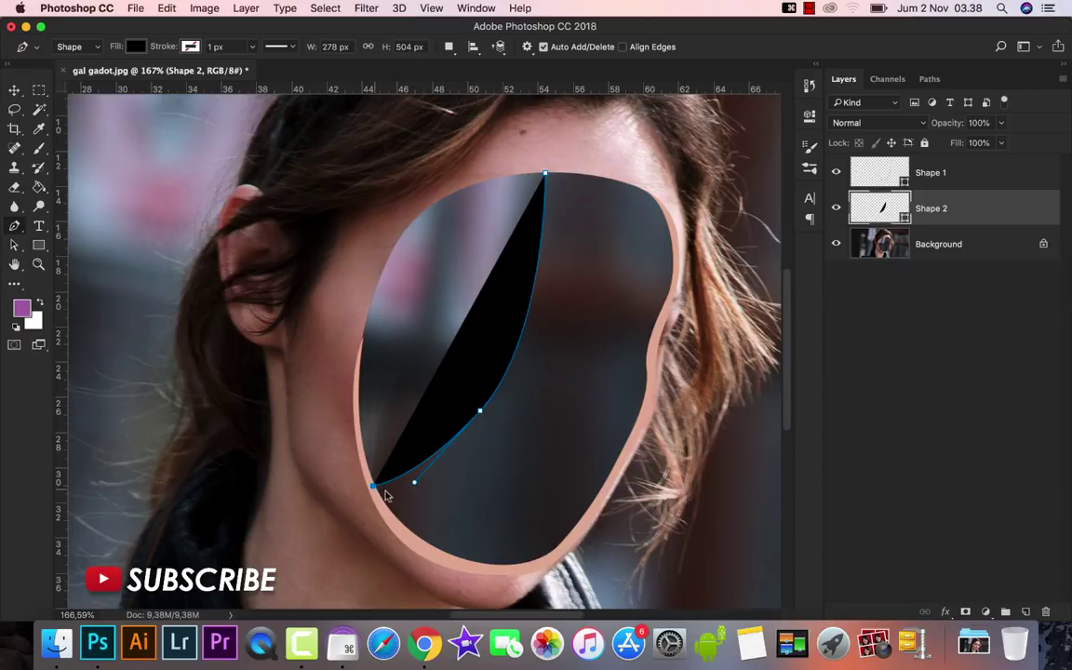
drag(480, 412, 490, 411)
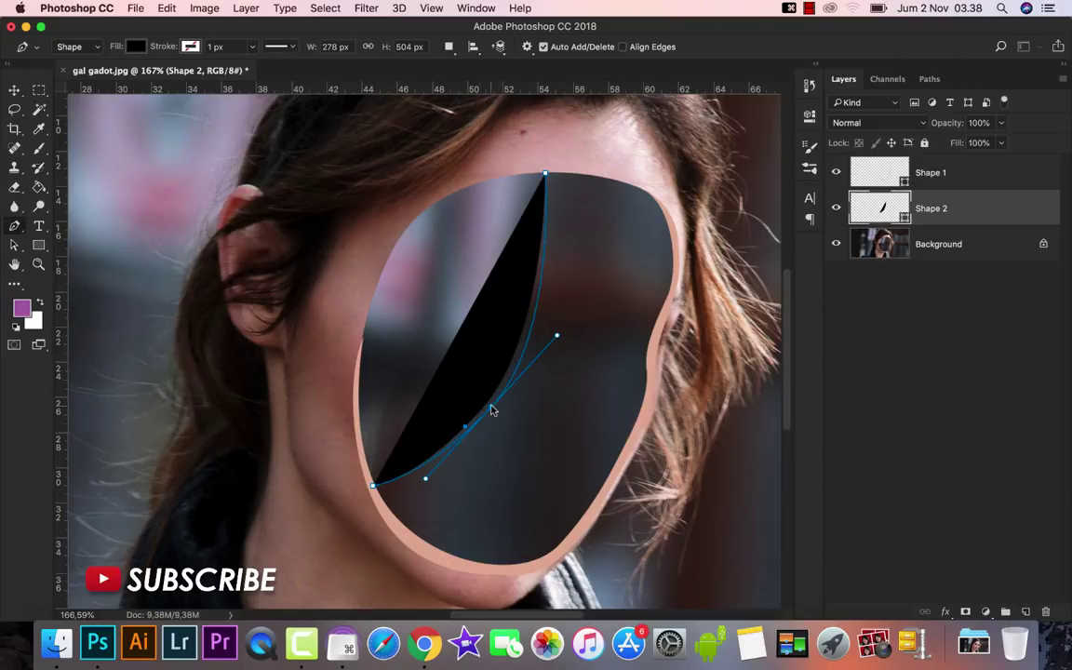
drag(558, 337, 559, 321)
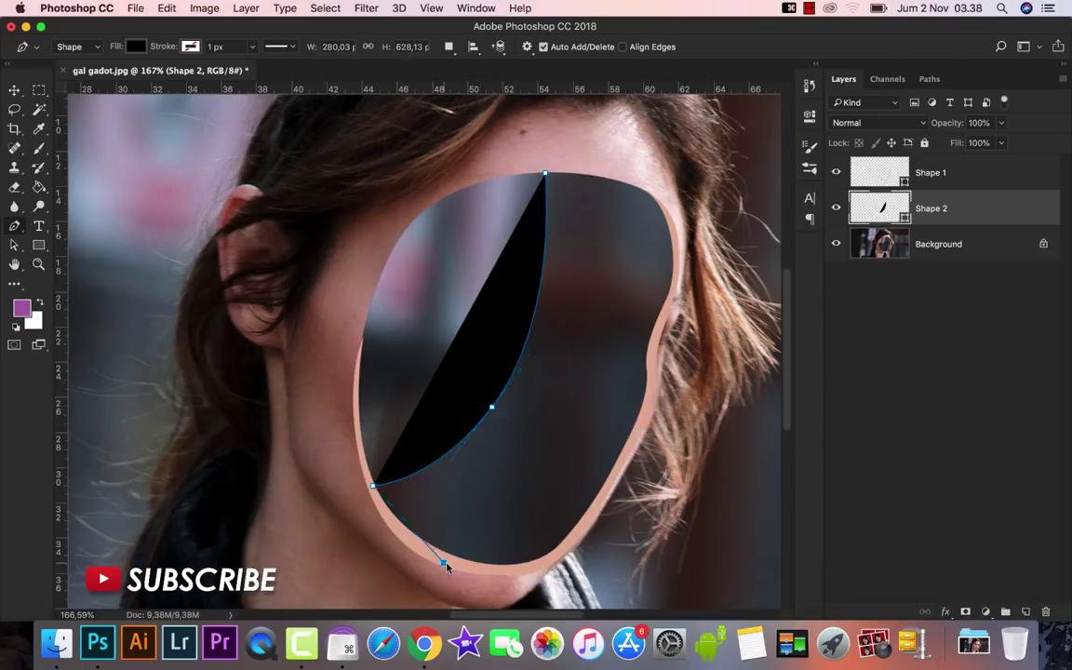
drag(443, 563, 480, 569)
- Continue Shape 2 along the right jaw and up the right cheek, closing it at the forehead
scroll(574, 541, up, 2)
drag(574, 540, 612, 486)
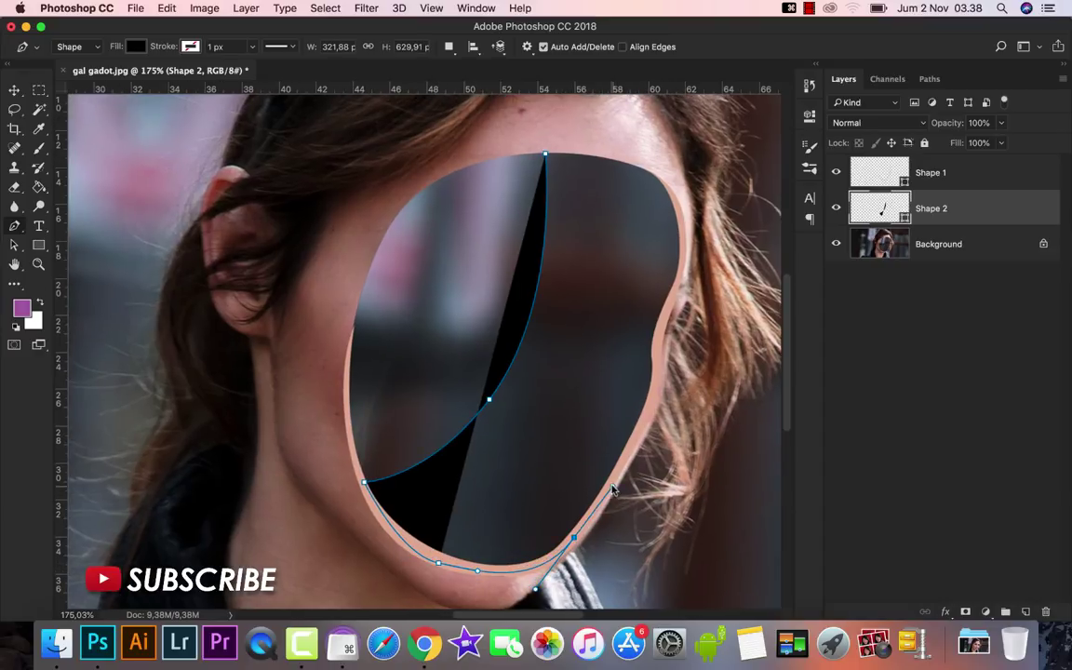
click(648, 402)
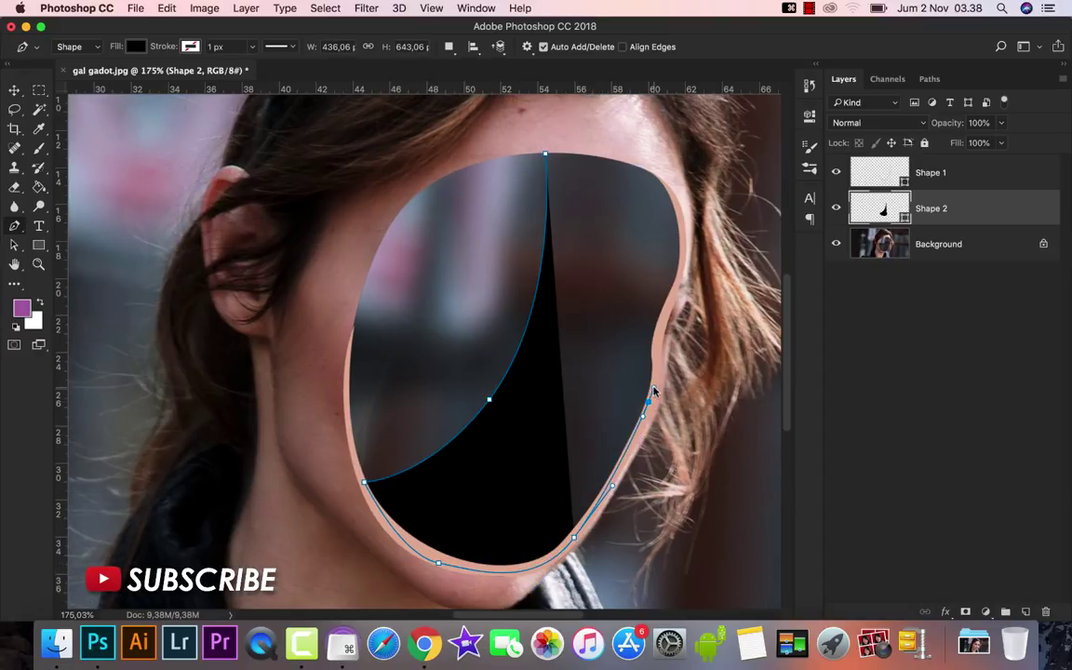
click(657, 330)
click(677, 281)
scroll(651, 204, up, 5)
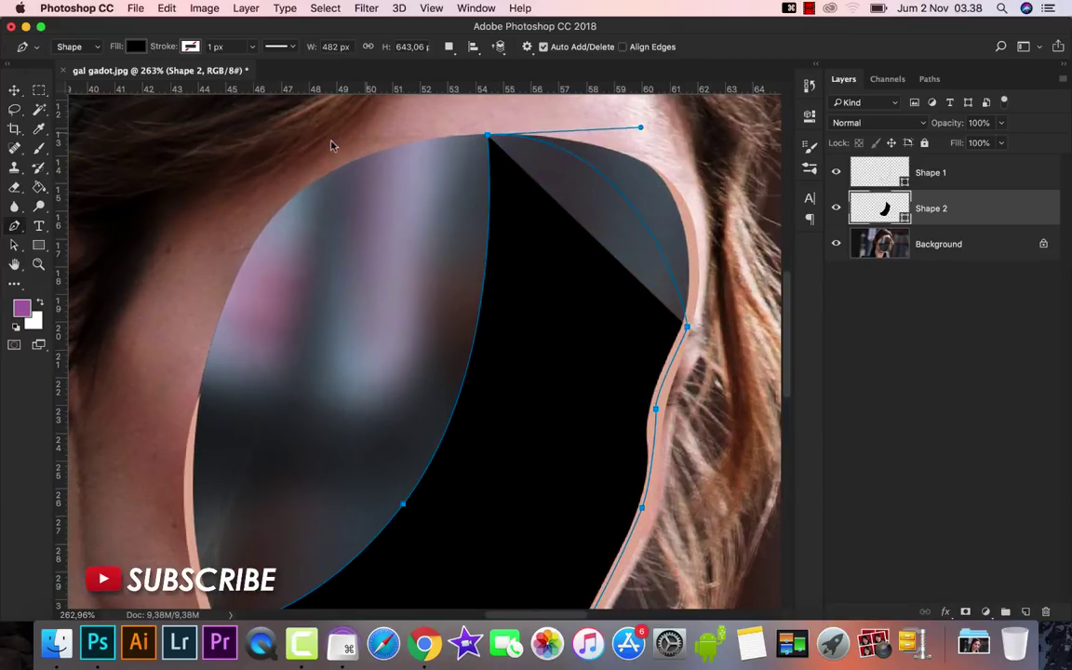
mouse_move(487, 136)
mouse_down()
mouse_move(238, 138)
mouse_move(215, 154)
mouse_up()
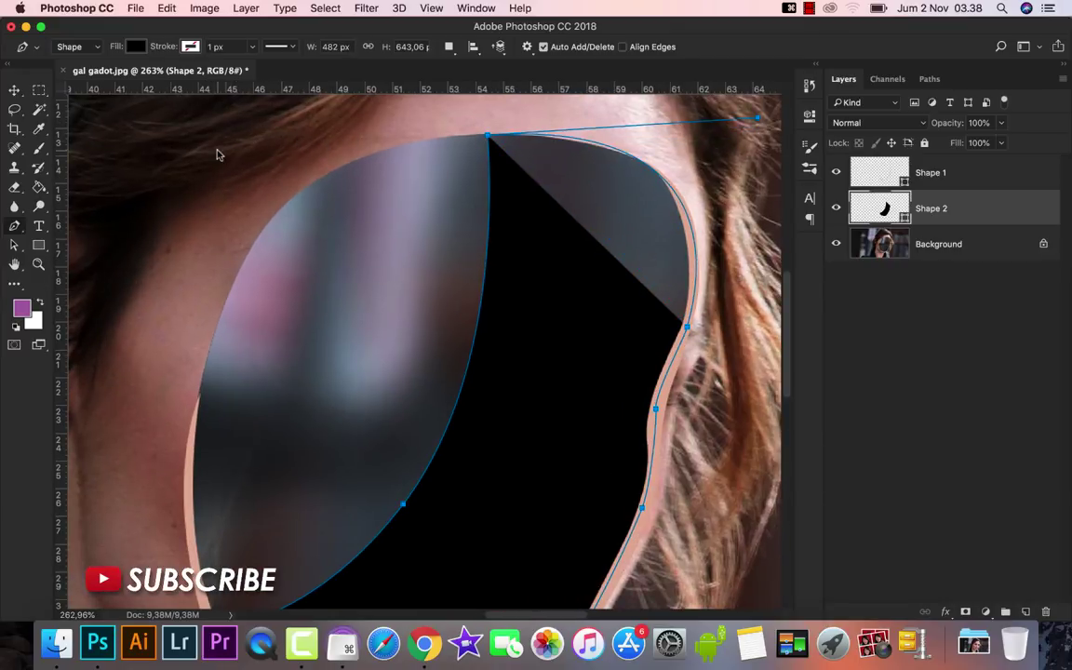
scroll(444, 234, down, 2)
scroll(406, 256, down, 5)
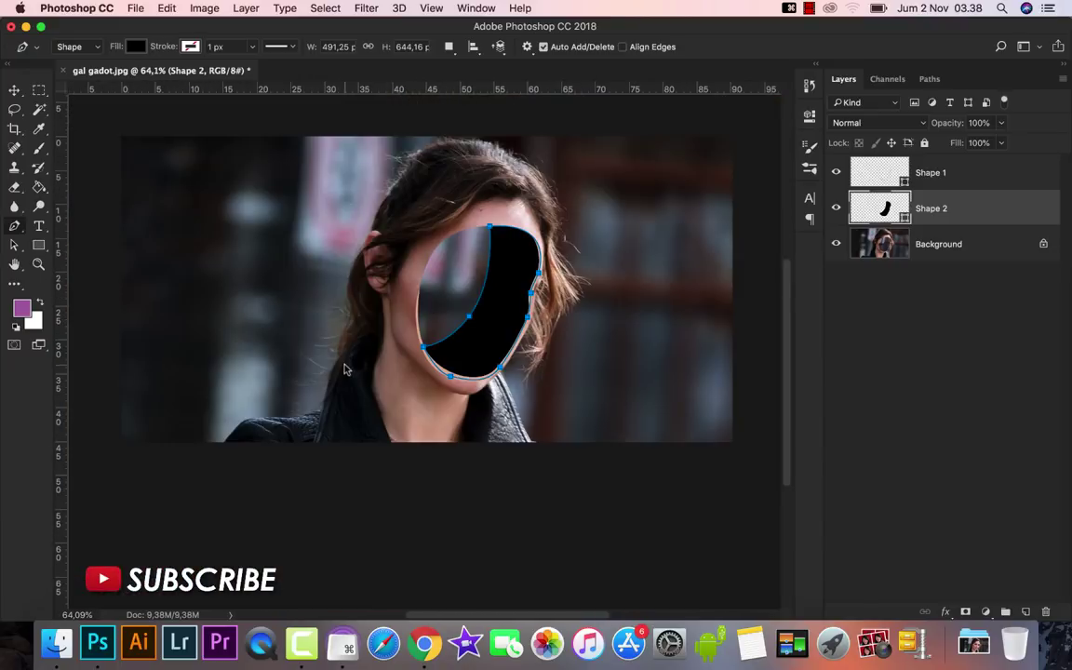
scroll(558, 243, up, 3)
scroll(294, 106, down, 1)
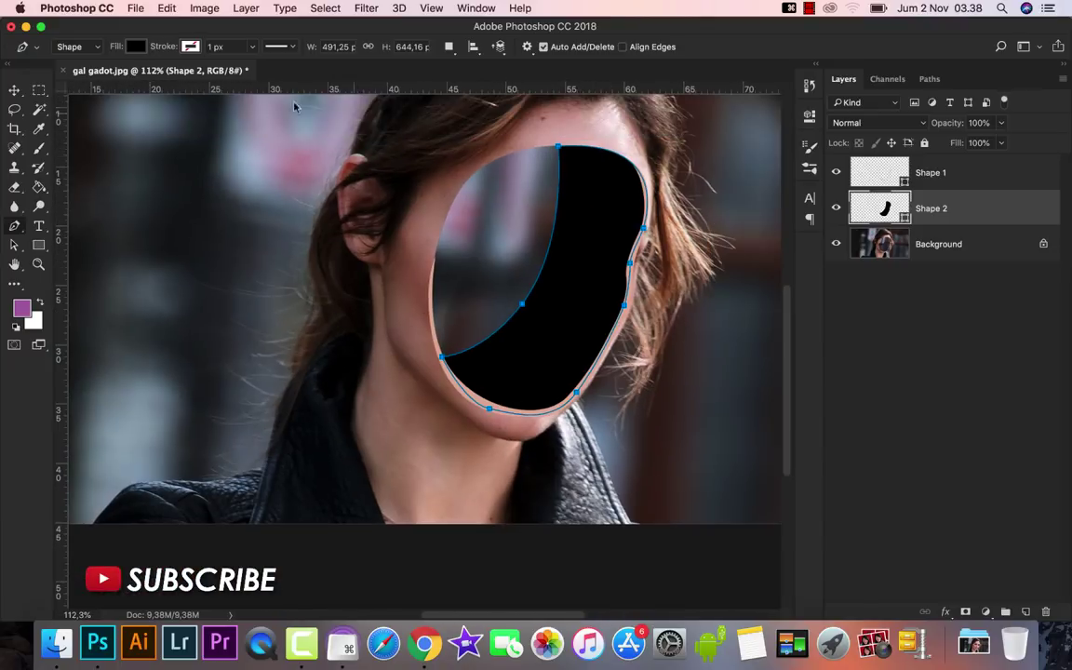
- Recolour Shape 2 with the darker skin shade ad7d69
click(14, 91)
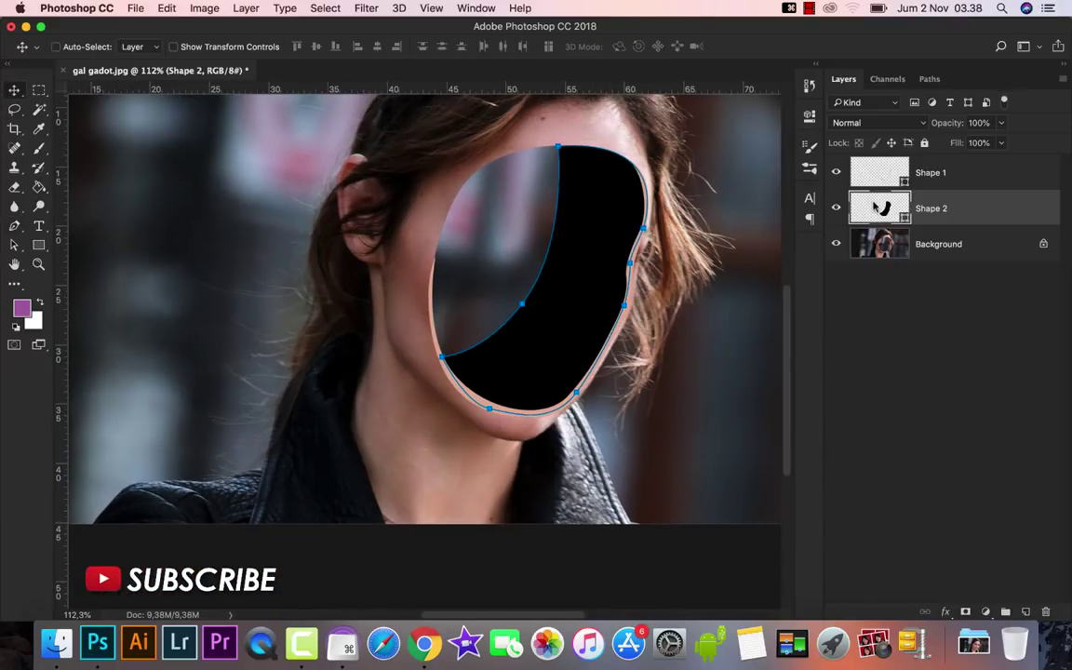
double_click(875, 206)
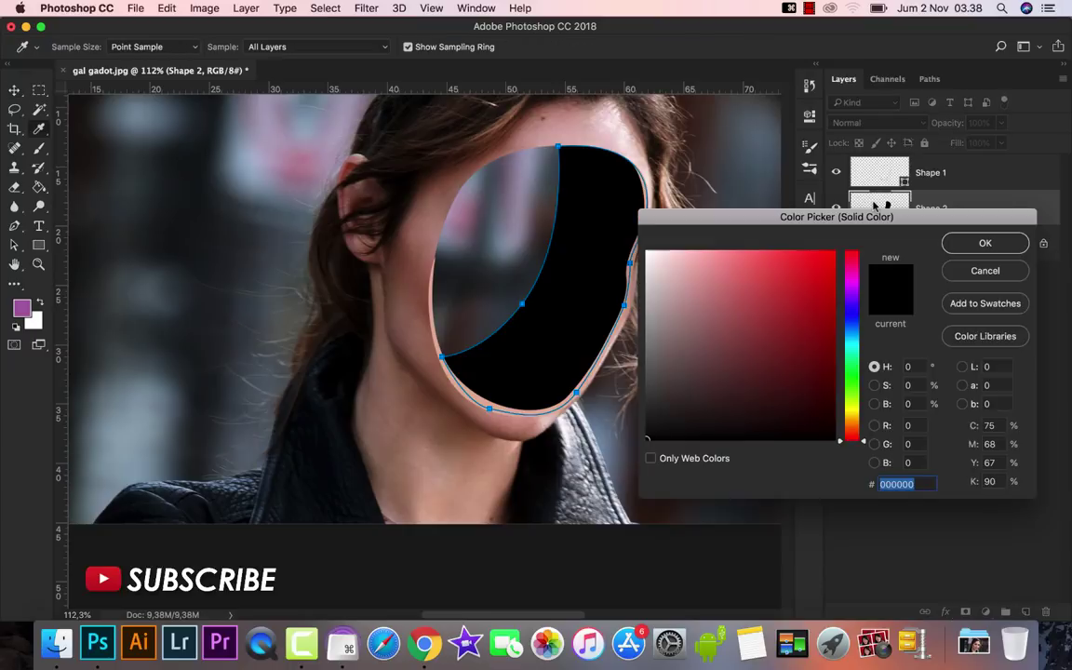
click(509, 416)
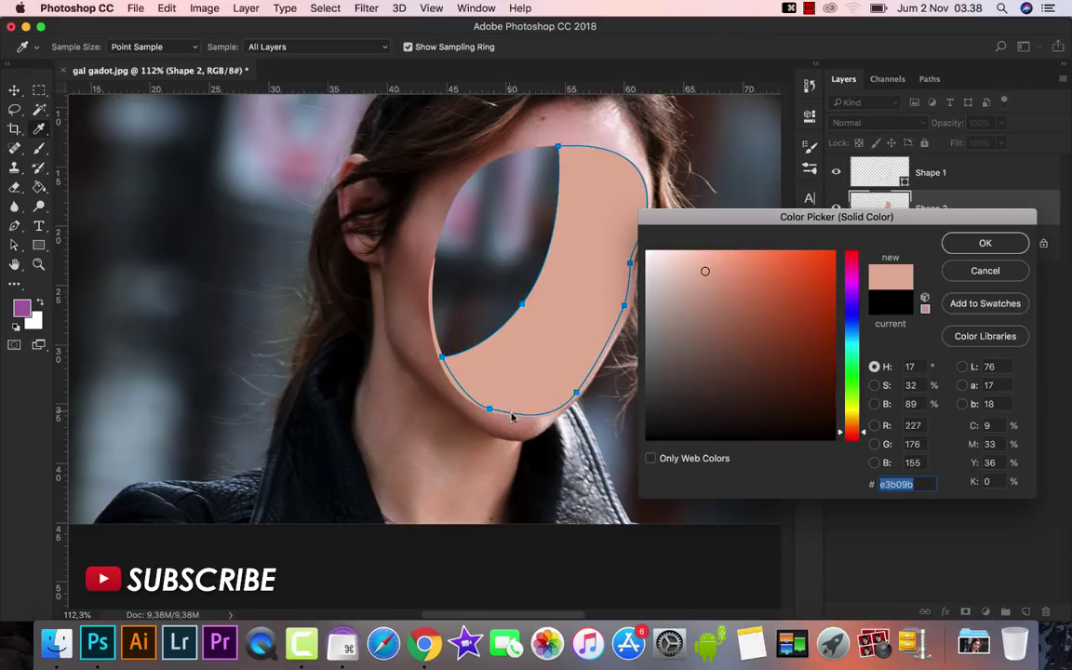
click(691, 265)
drag(703, 282, 719, 312)
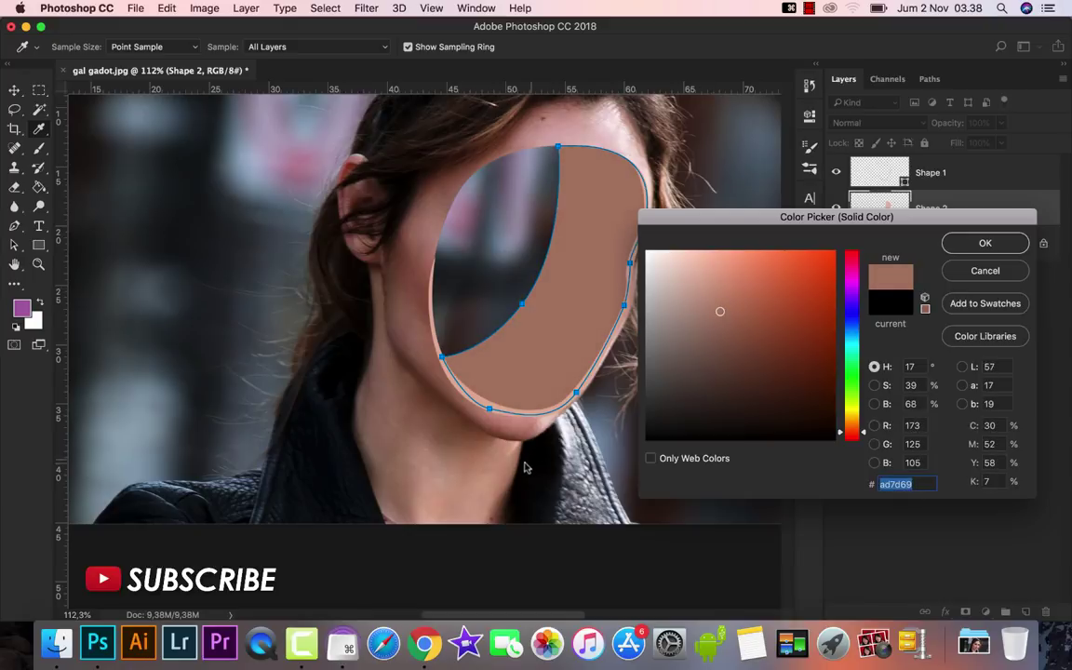
click(954, 247)
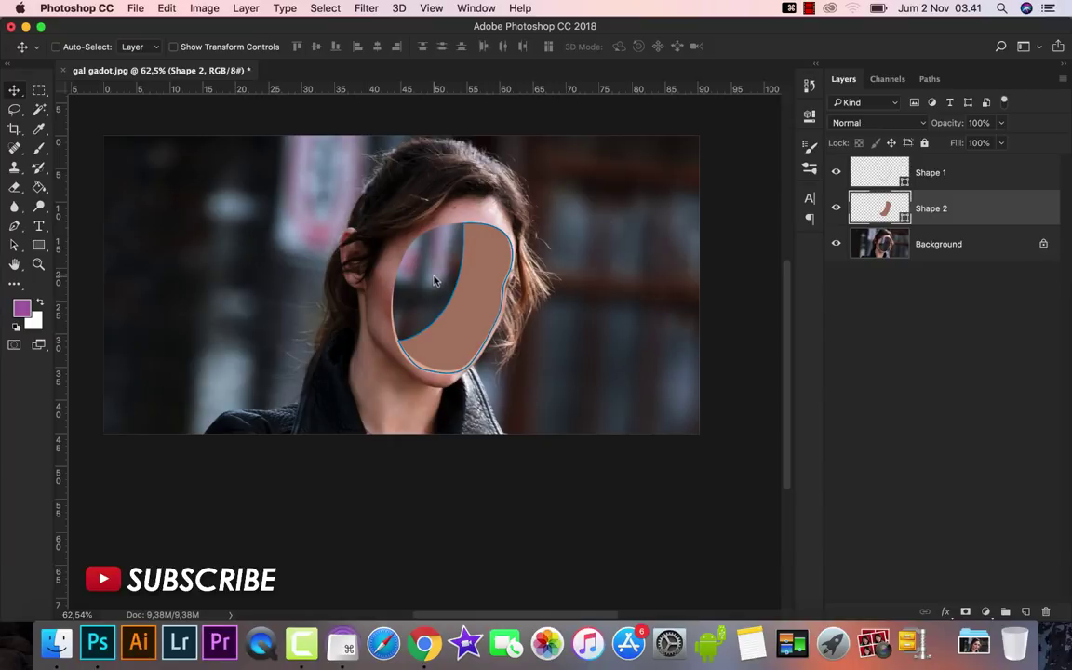
- Add a new Layer 1 above Shape 2 and clip it to the face shape
click(1024, 613)
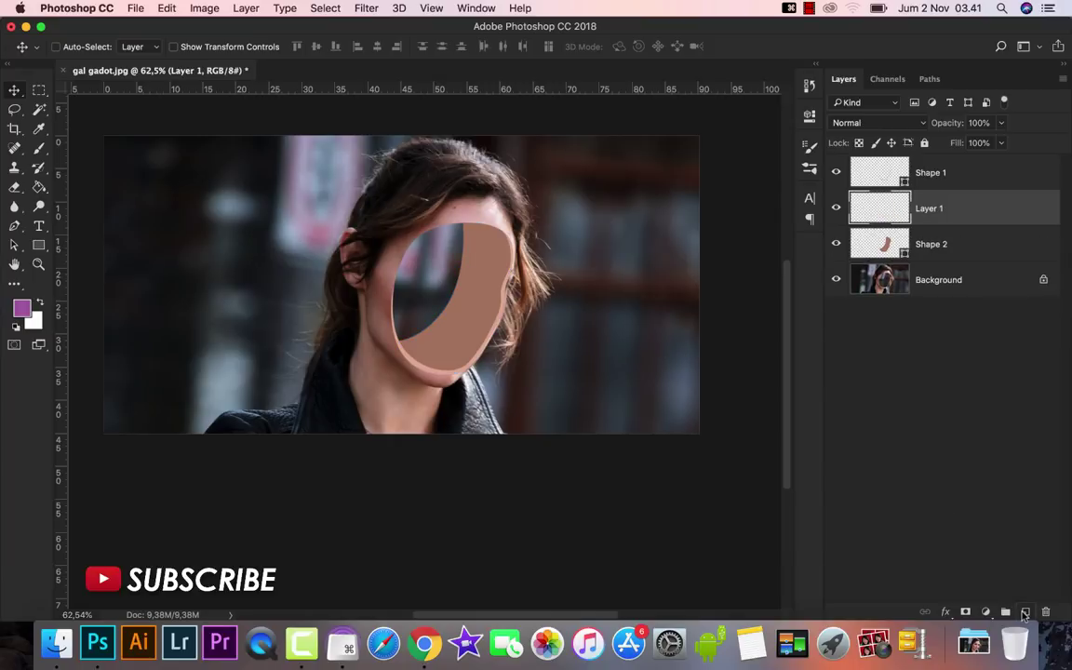
right_click(987, 203)
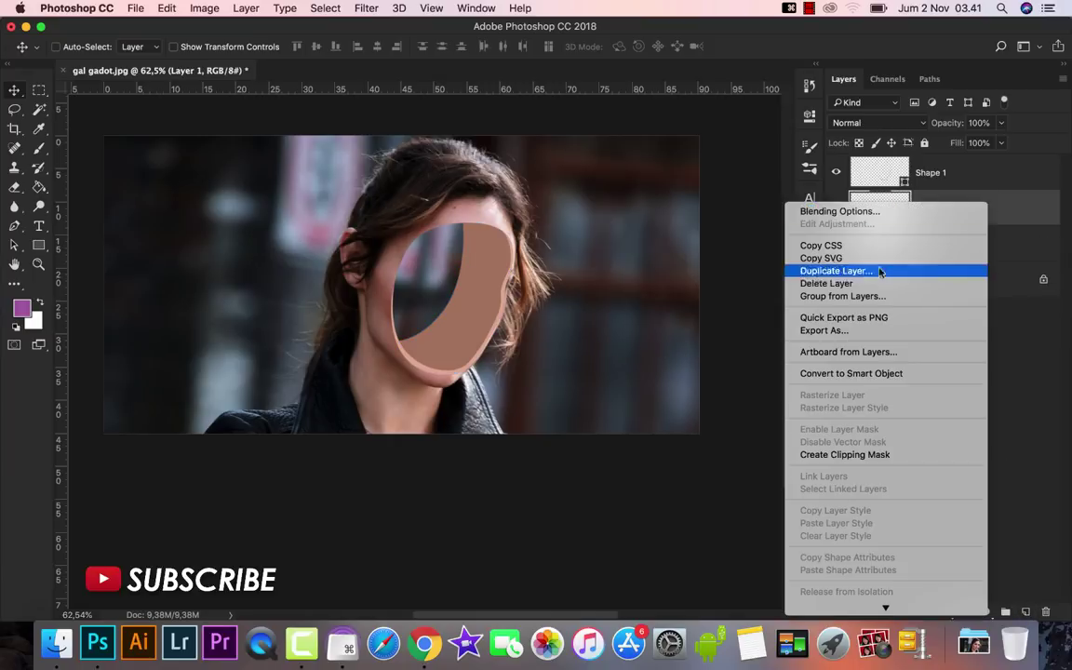
click(872, 455)
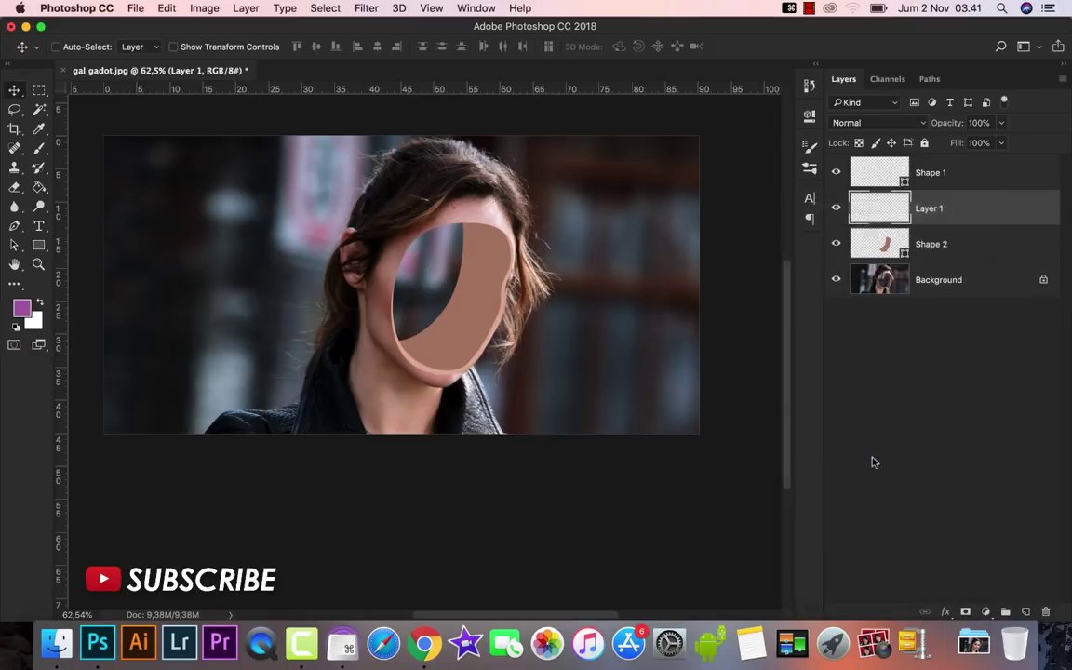
- Select the Brush tool with a soft round 492 px brush
click(39, 148)
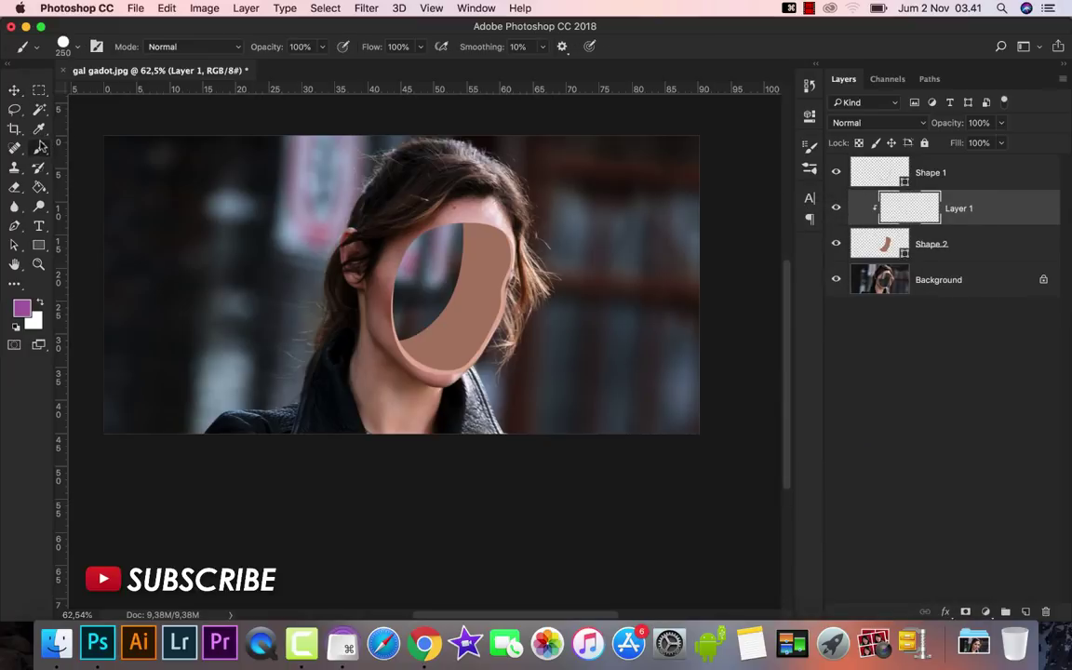
right_click(365, 186)
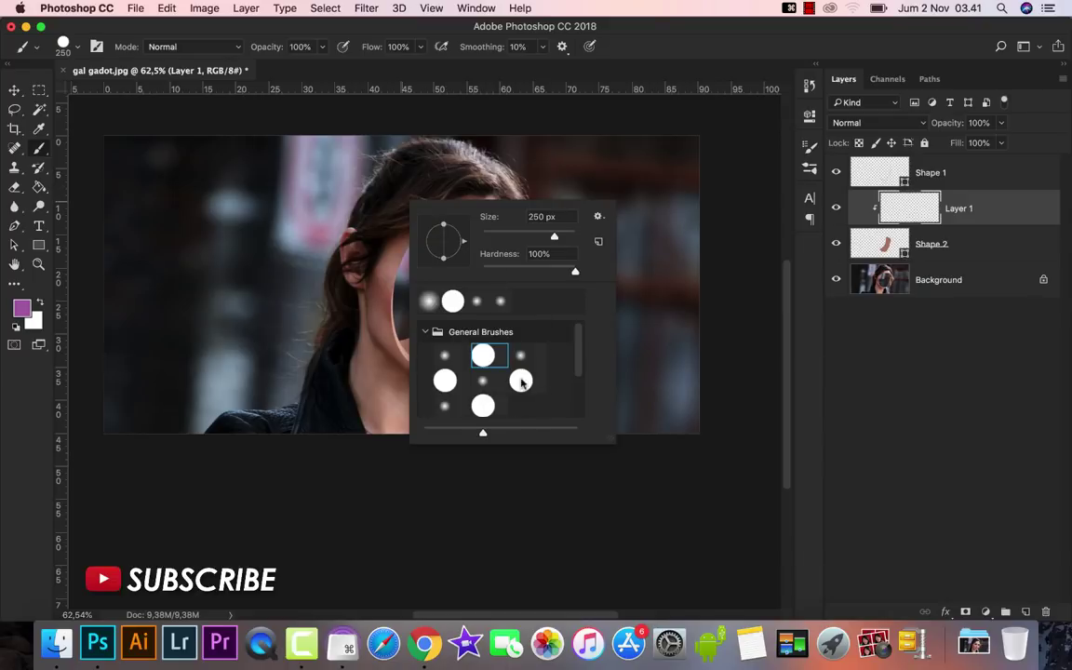
click(522, 356)
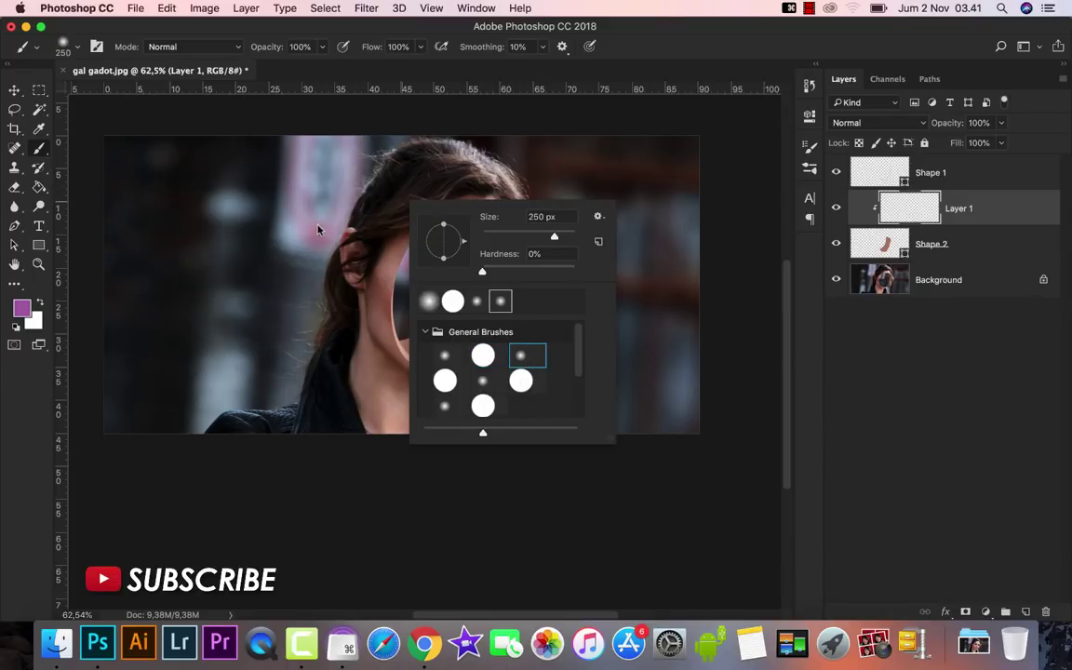
drag(554, 239, 564, 237)
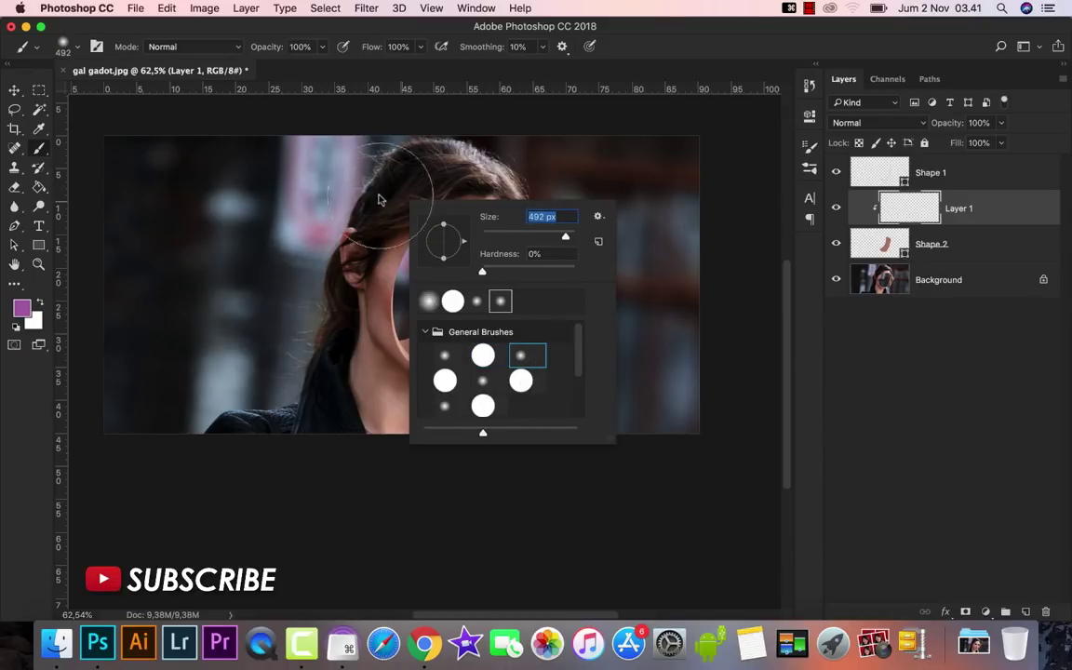
key(Return)
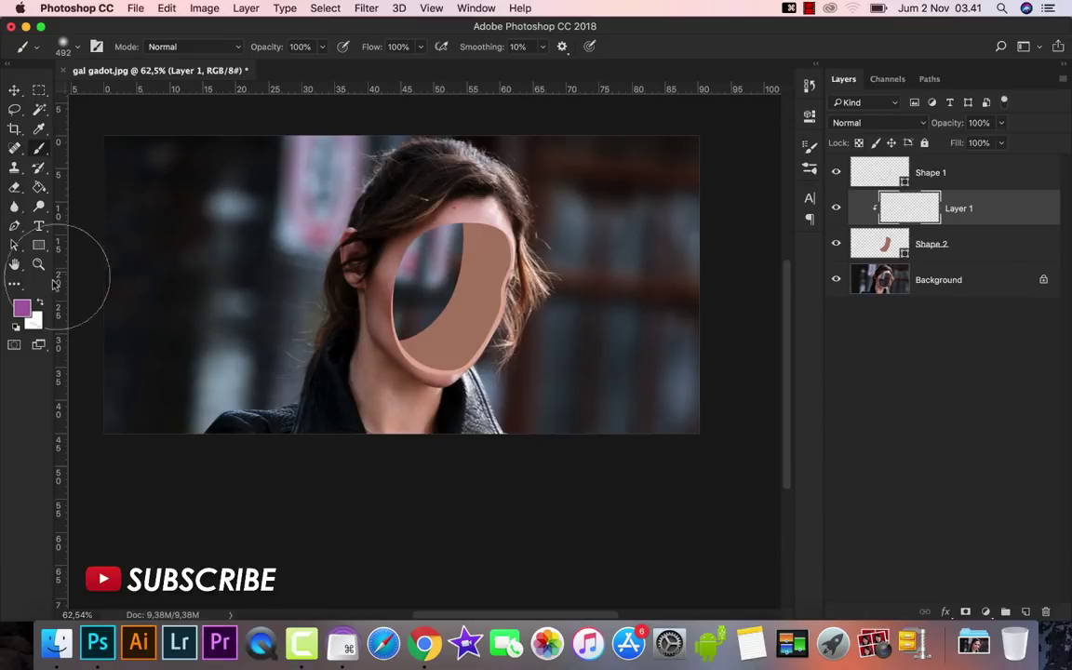
- Set the foreground colour to black and darken the top of the face cutout
click(23, 308)
drag(662, 341, 586, 471)
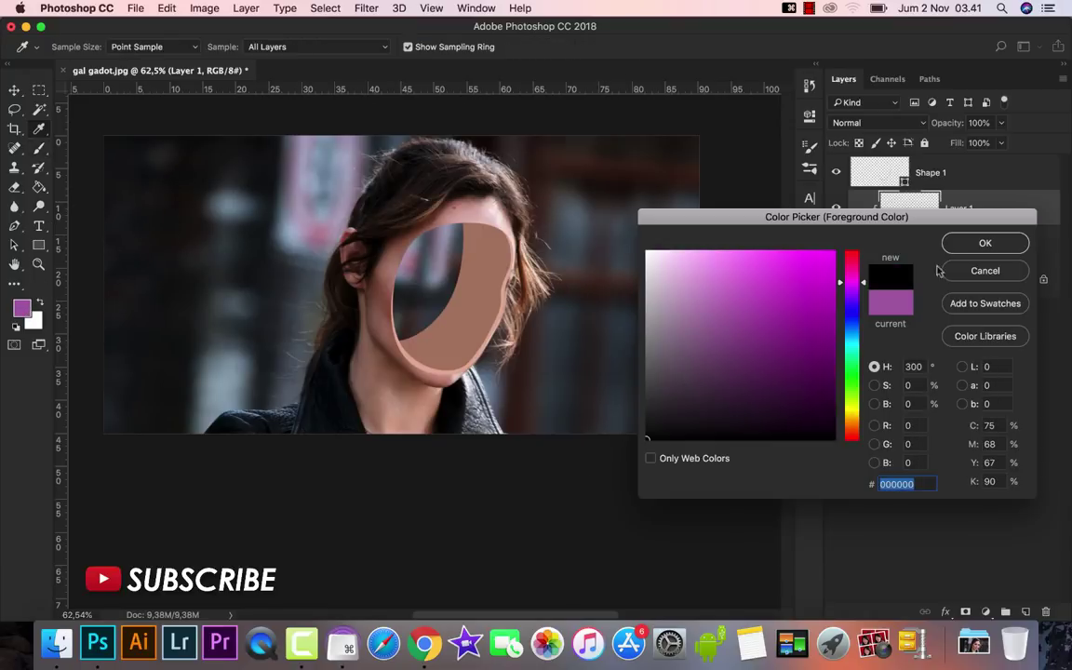
click(979, 243)
scroll(414, 208, up, 2)
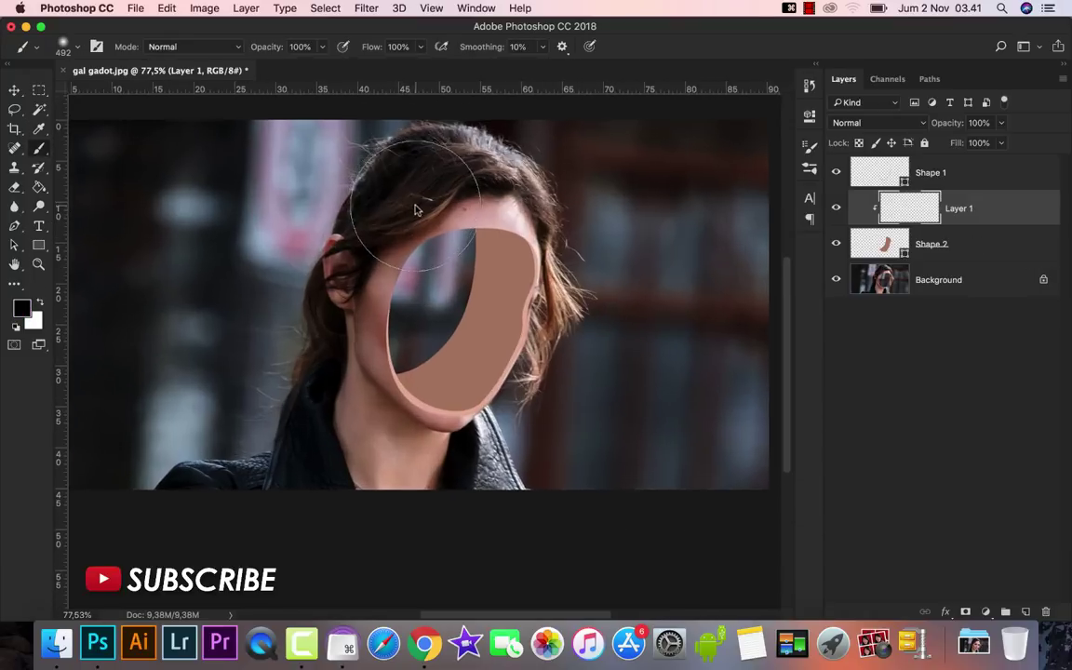
scroll(441, 217, up, 2)
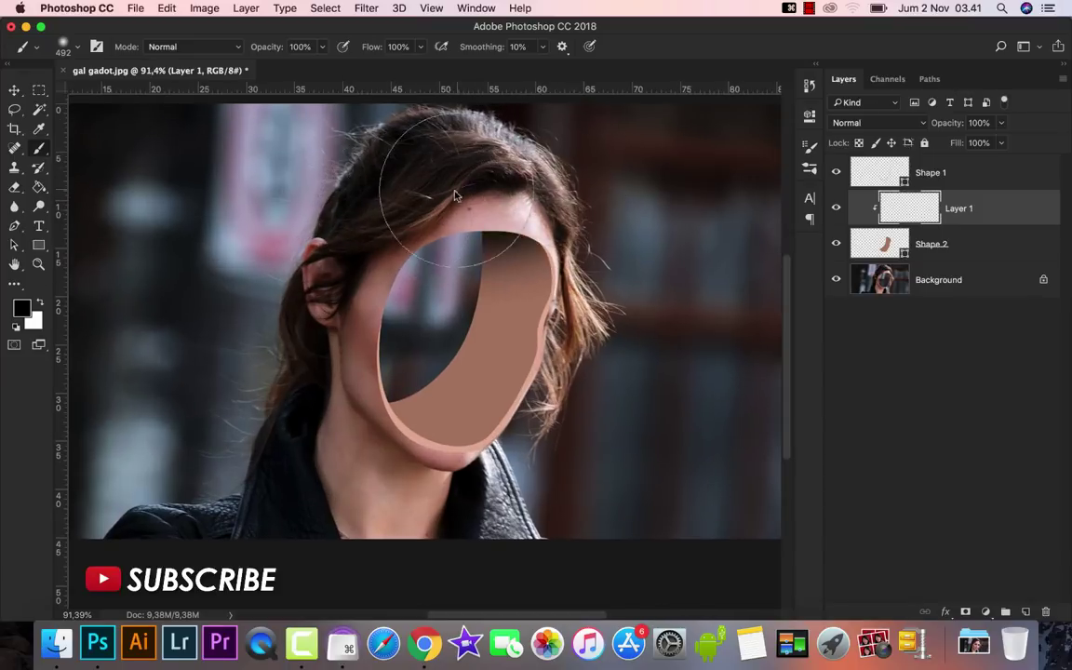
drag(453, 218, 619, 222)
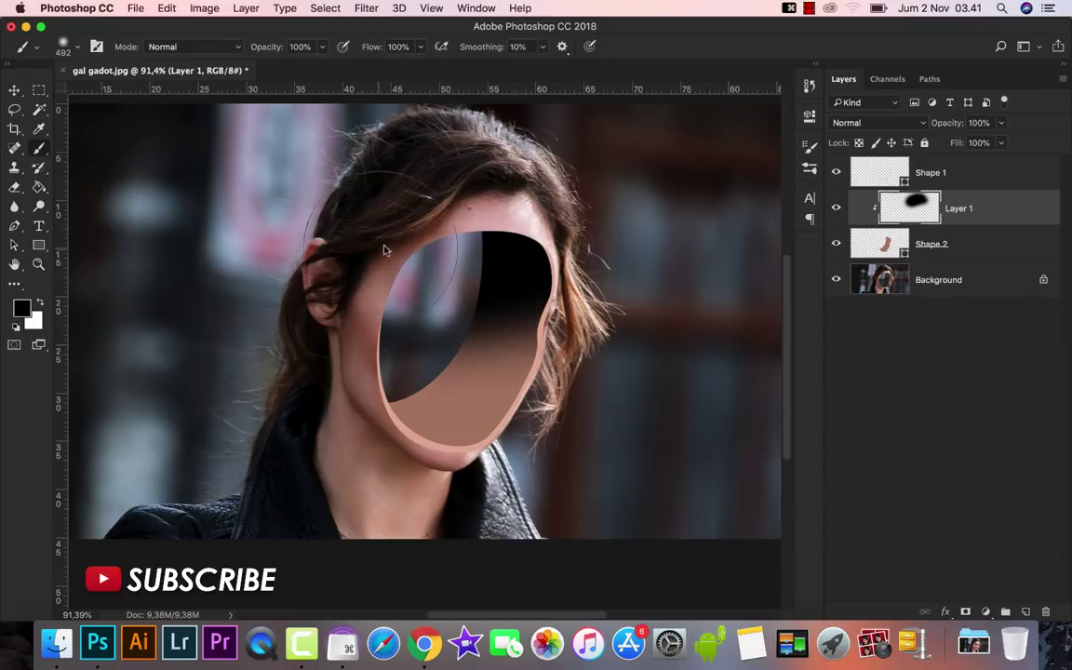
- Set Layer 1's blend mode to Soft Light and compare it with the layer toggled
click(875, 122)
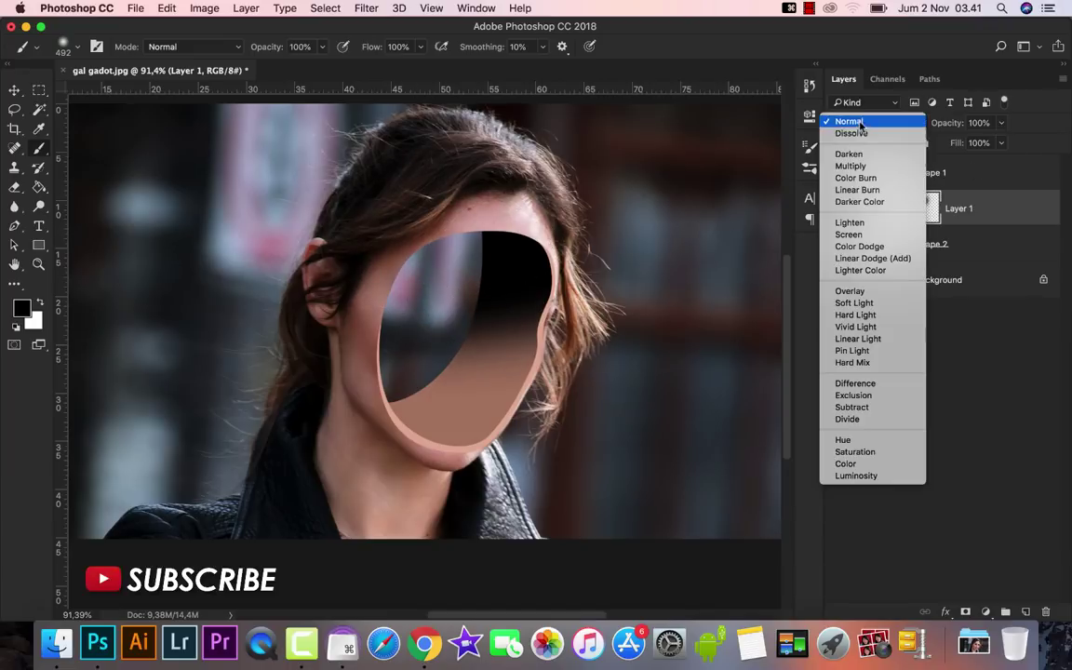
click(864, 302)
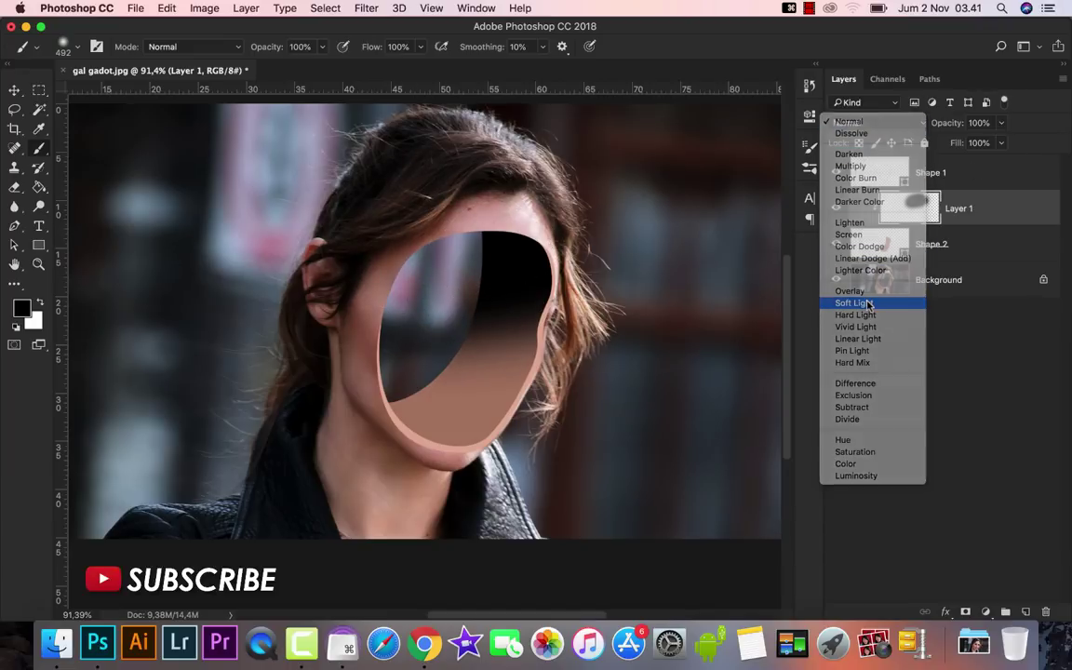
click(840, 214)
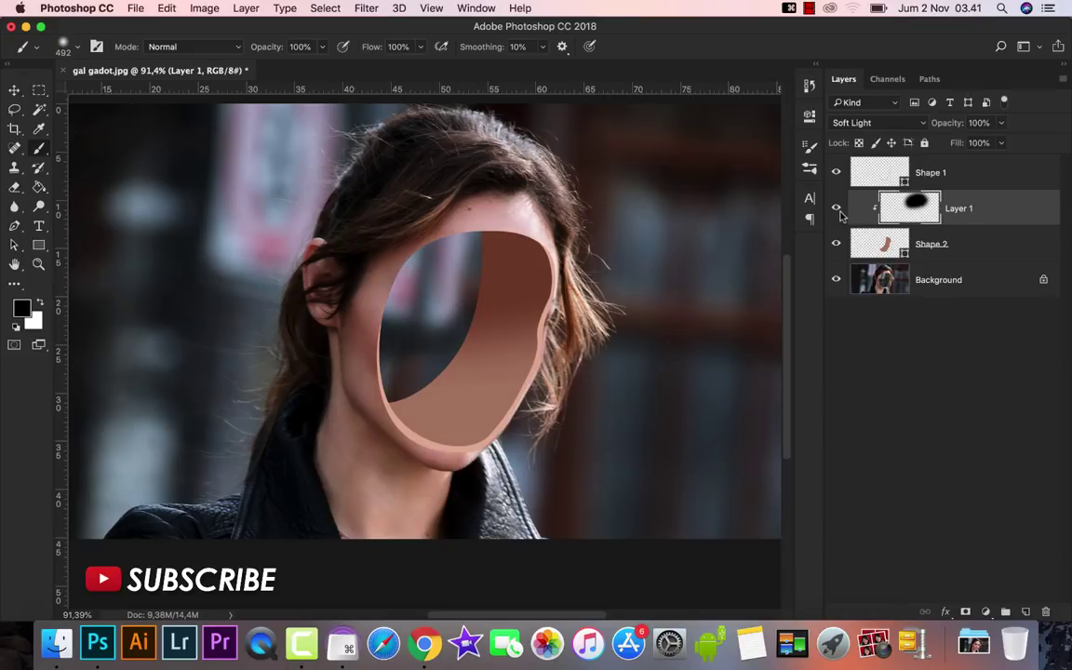
- Lighten the neck and chin with white soft strokes, then add a new empty layer
click(39, 302)
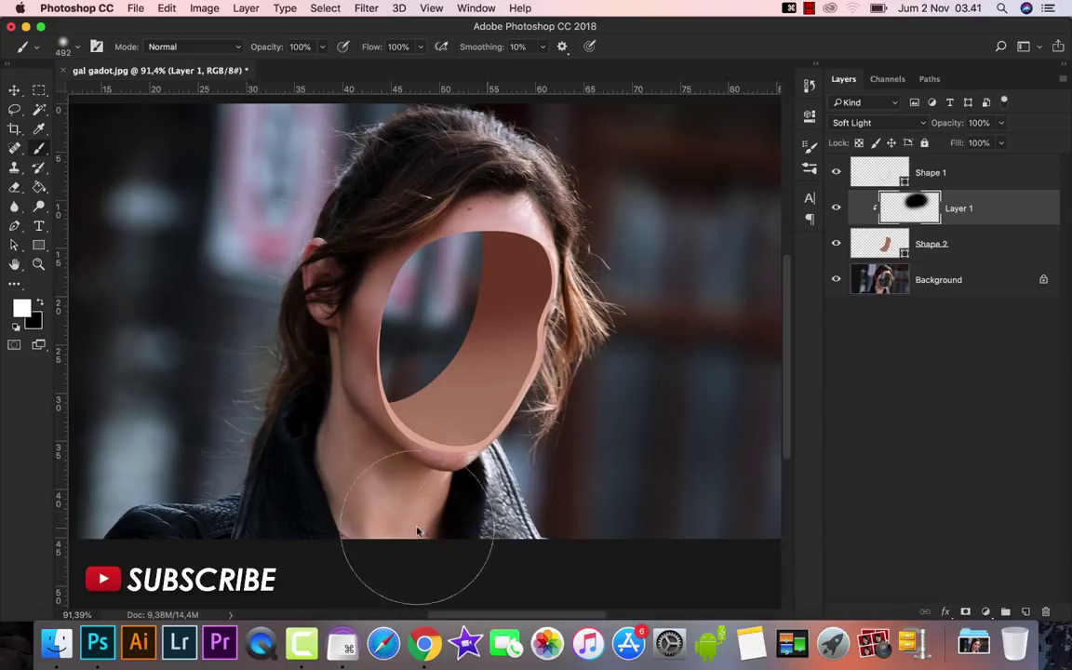
mouse_move(396, 513)
mouse_down()
mouse_move(354, 490)
mouse_move(391, 521)
mouse_move(516, 491)
mouse_up()
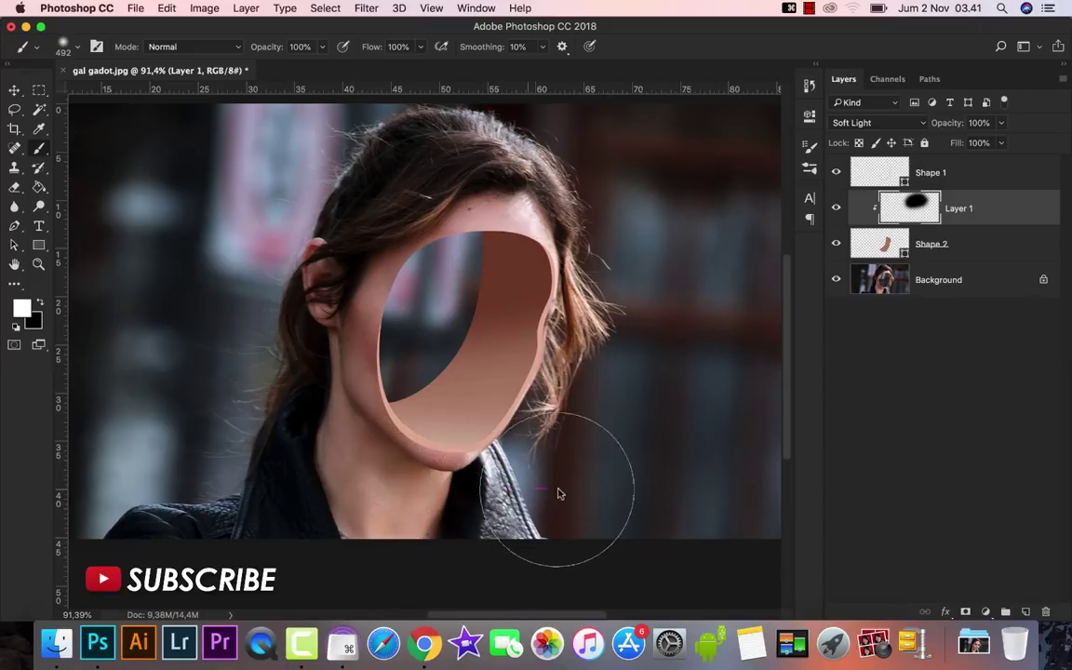
scroll(576, 430, down, 2)
scroll(577, 431, up, 1)
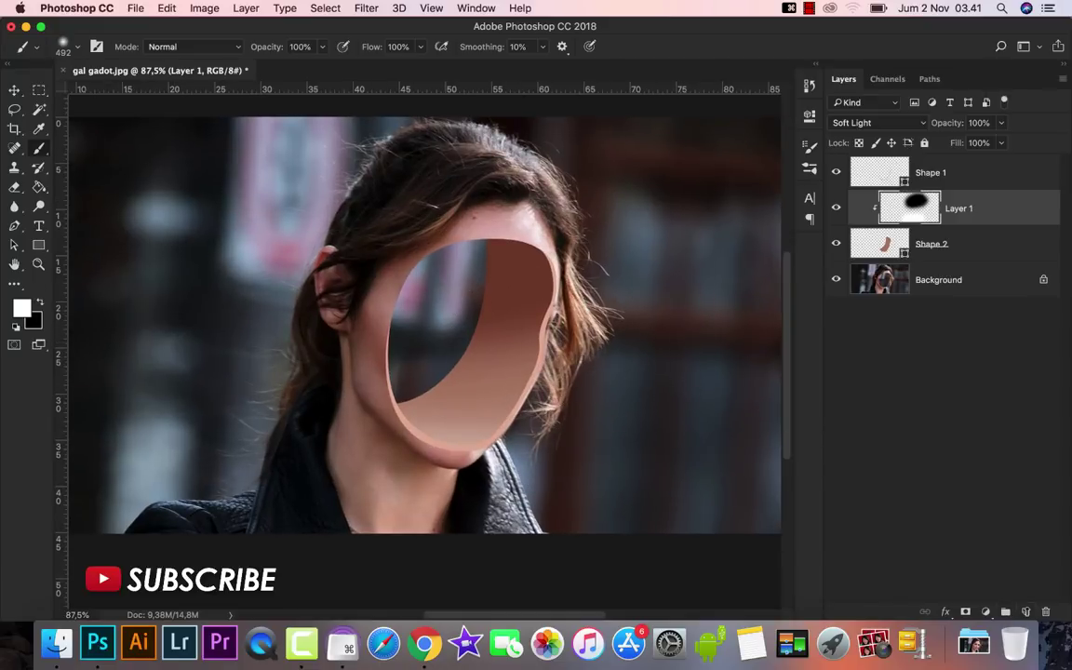
key(ctrl+shift+alt+n)
- Clip Layer 2 to Layer 1 and paint black shading near the top of the face
right_click(960, 214)
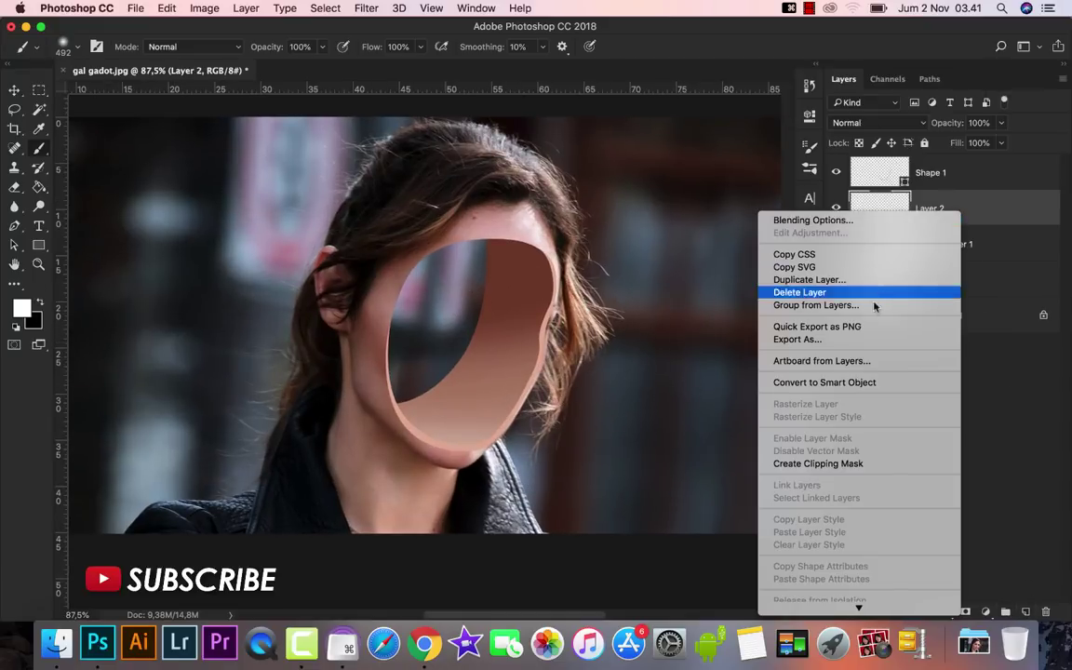
click(836, 464)
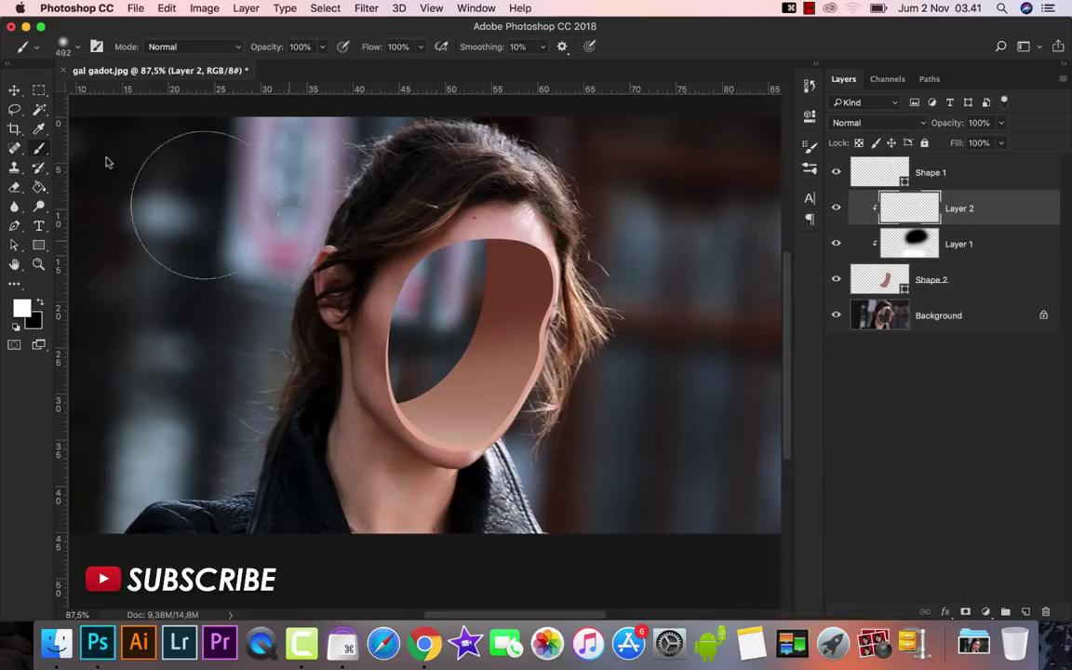
click(40, 304)
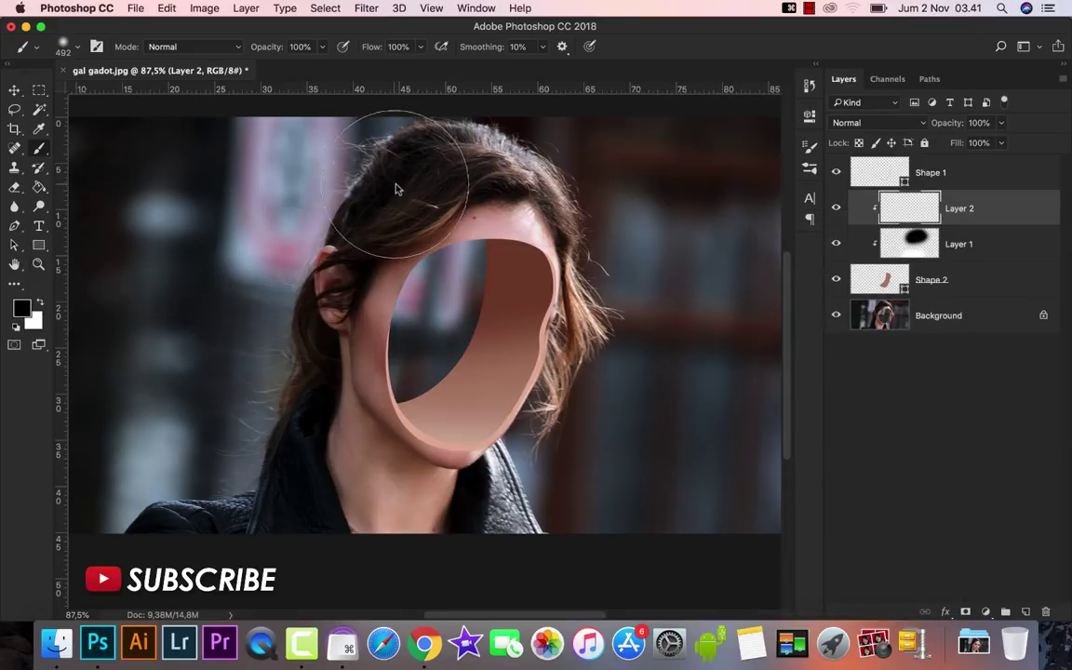
mouse_move(509, 158)
mouse_down()
mouse_move(431, 167)
mouse_move(531, 143)
mouse_up()
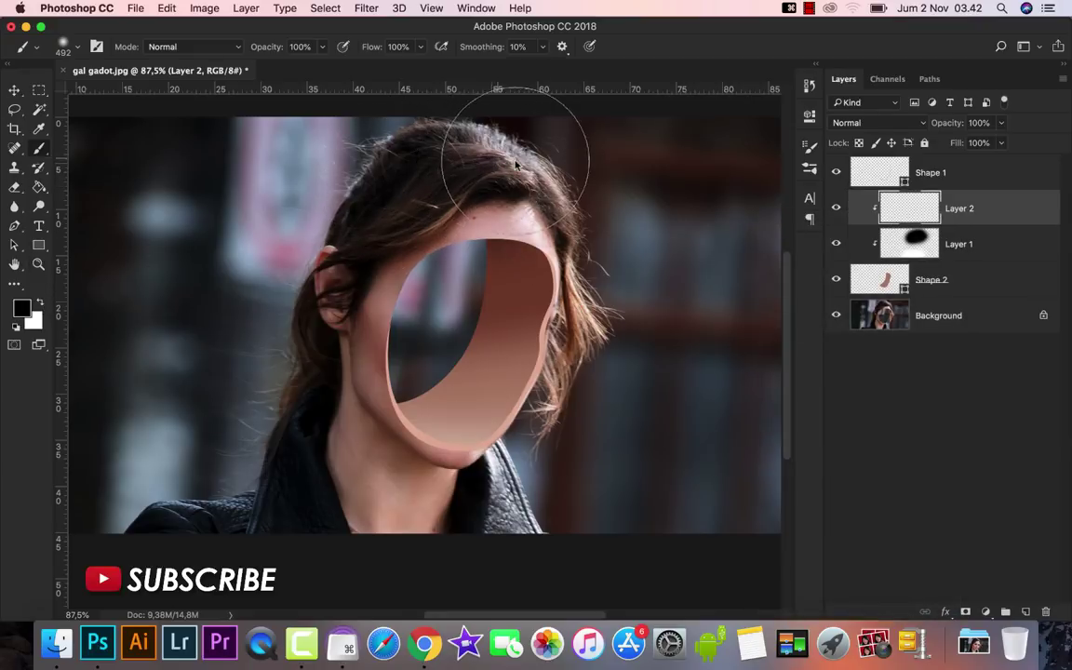
- Shade the forehead and hairline with brush opacity 53% and flow 65%
click(321, 47)
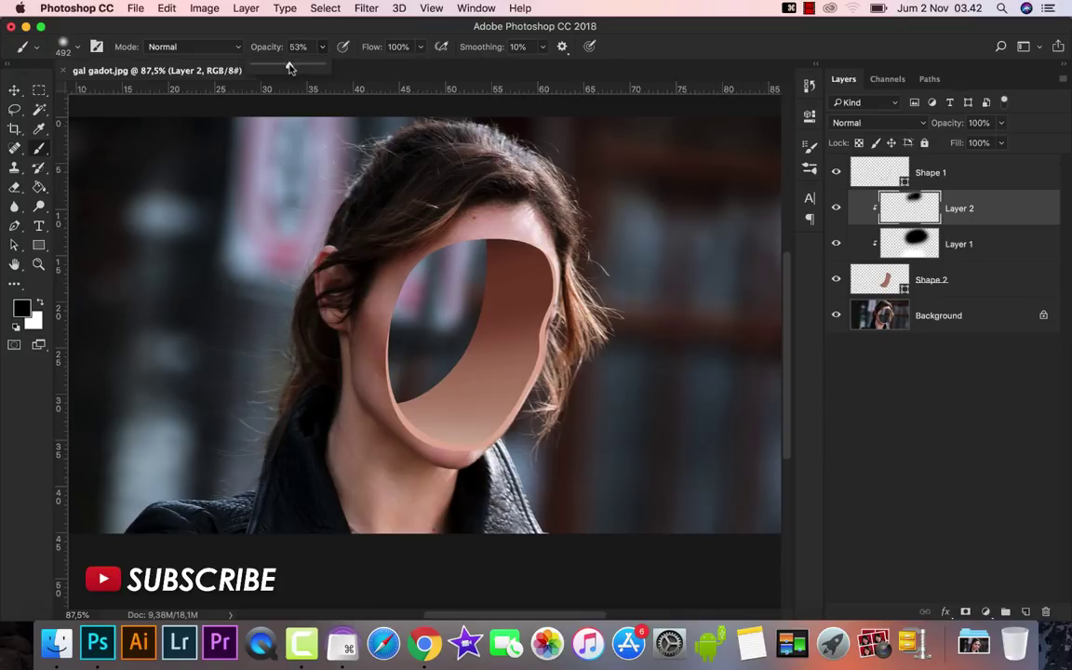
click(418, 48)
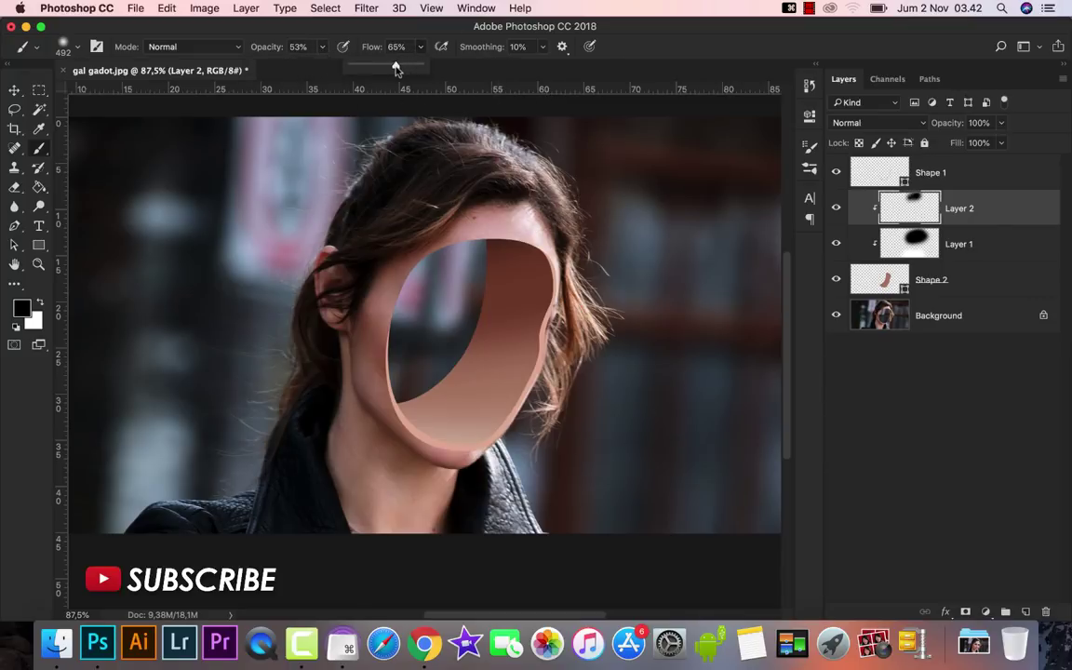
click(395, 68)
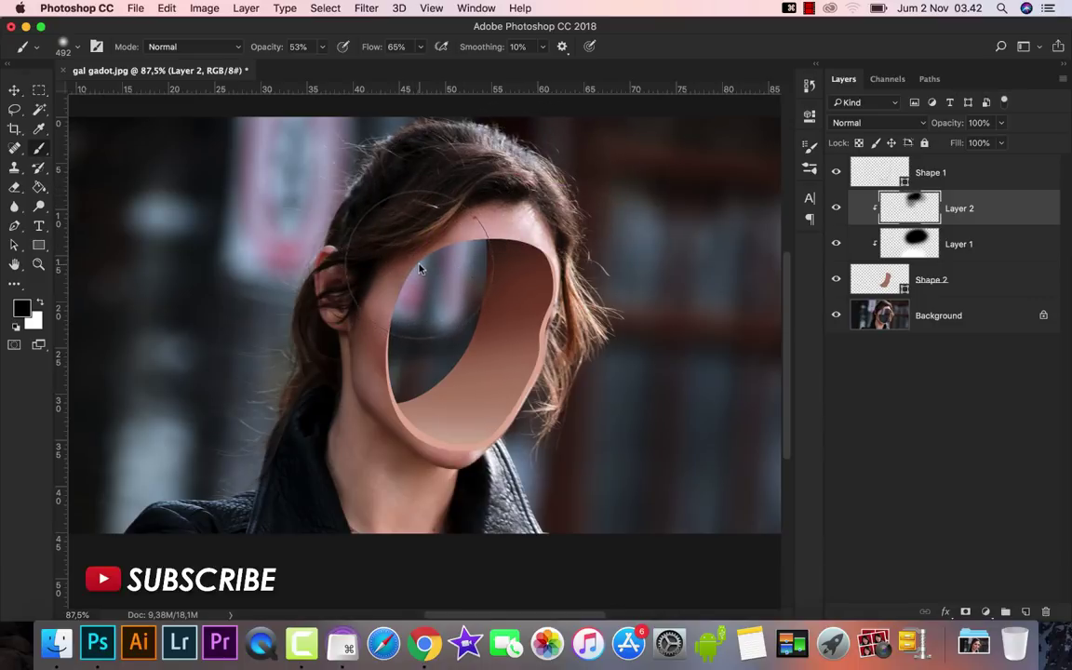
drag(419, 268, 490, 225)
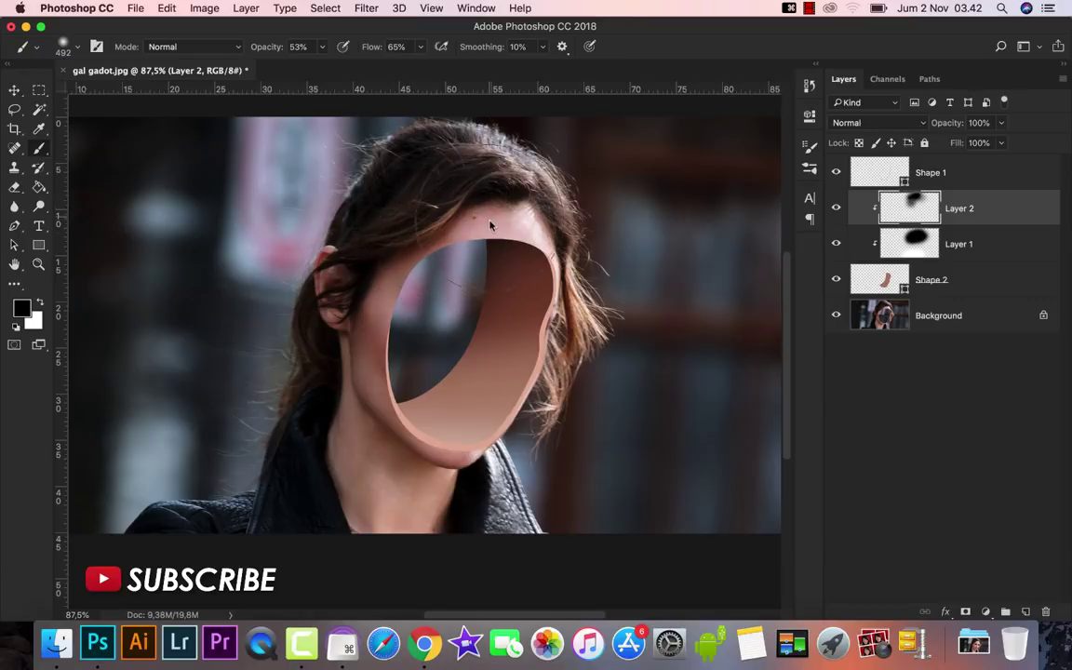